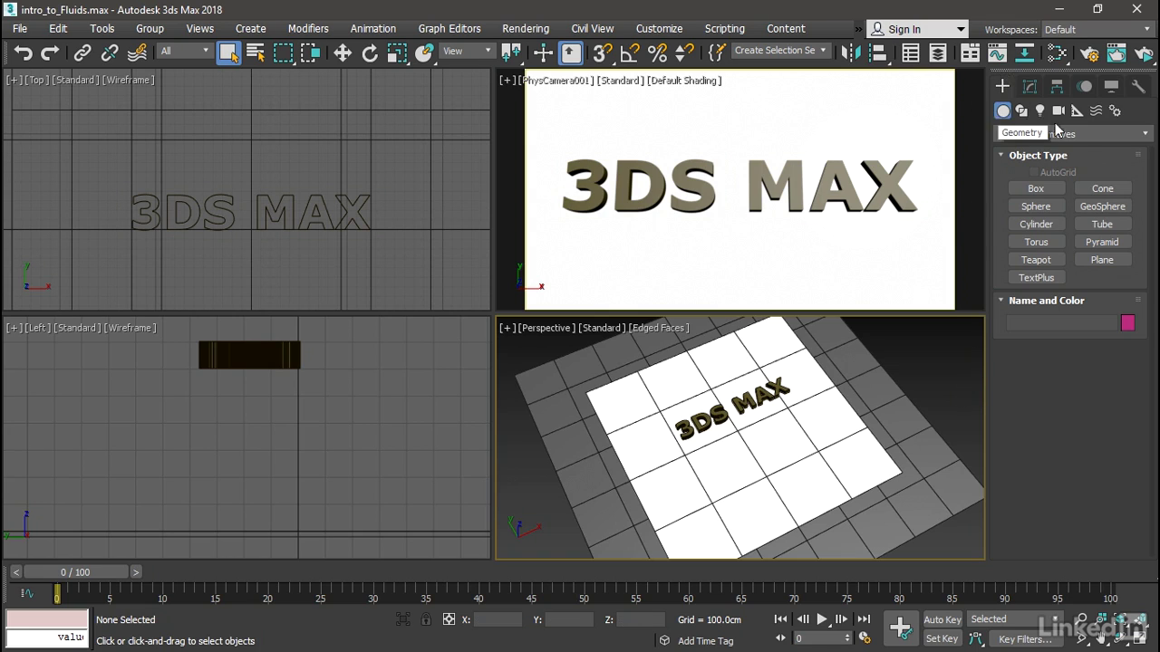
- Create a MaxLiquid fluid object with an icon size of about 118 cm beside the ground planes in the Top view
click(1080, 132)
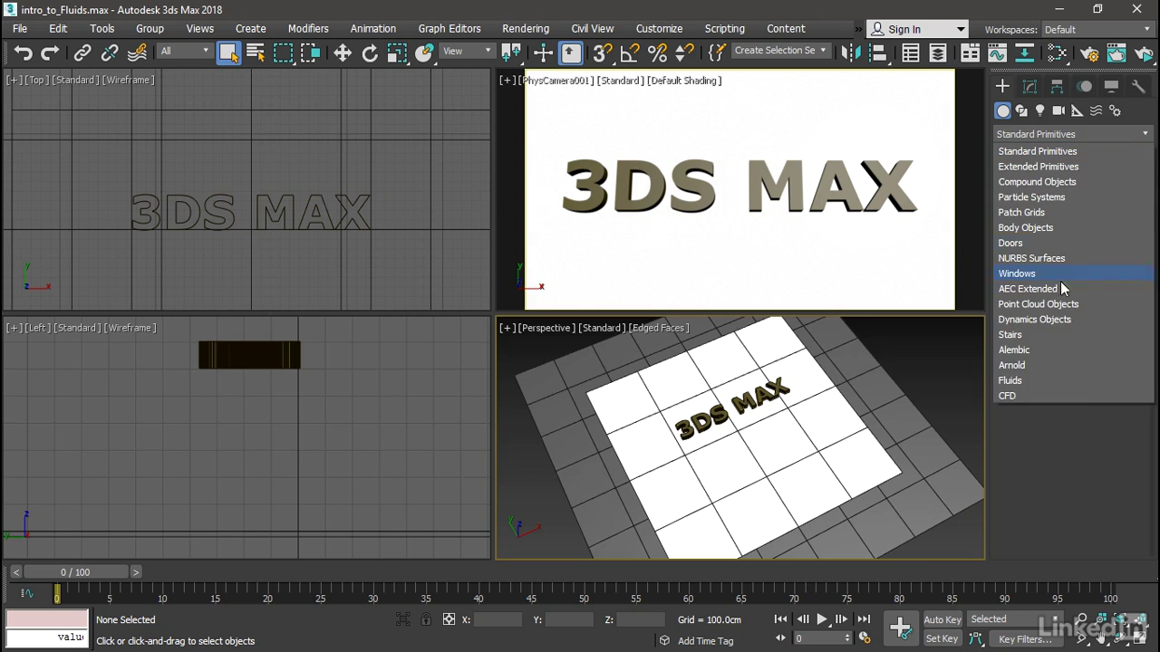
click(1028, 382)
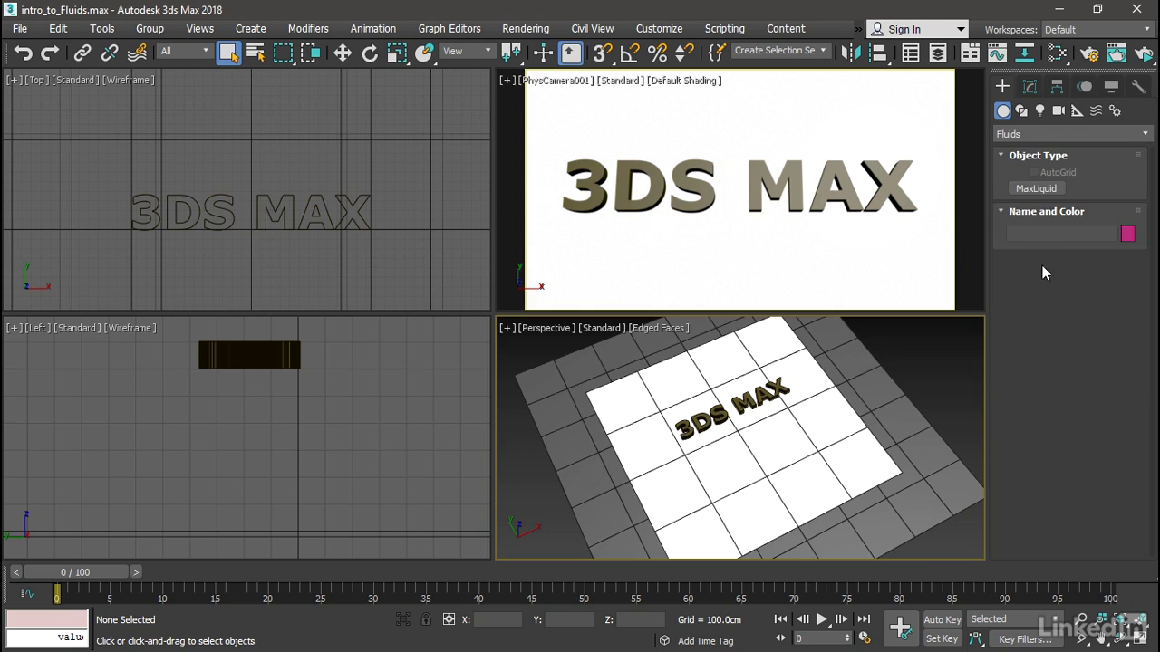
click(1042, 188)
scroll(419, 194, down, 6)
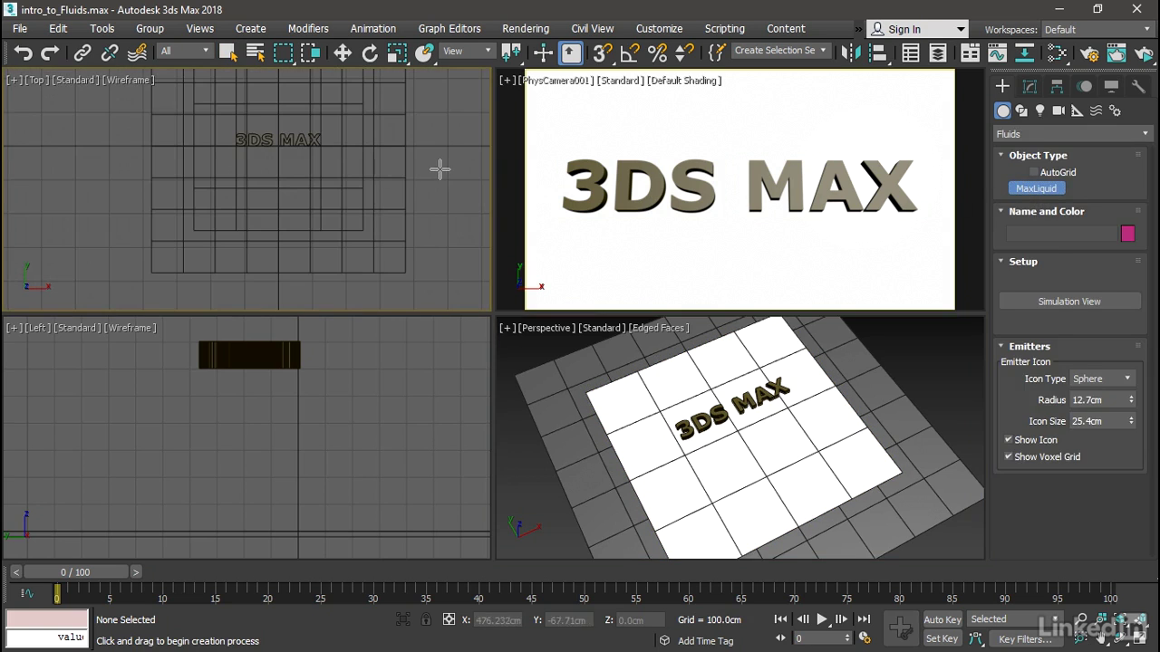
drag(440, 169, 456, 207)
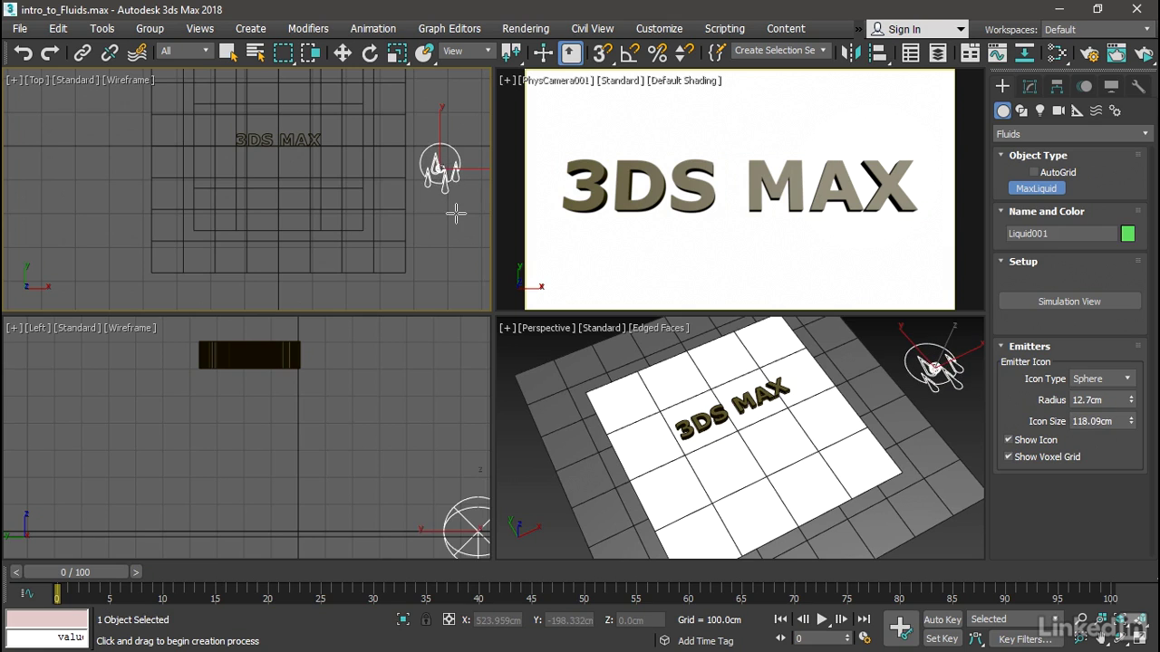
right_click(456, 213)
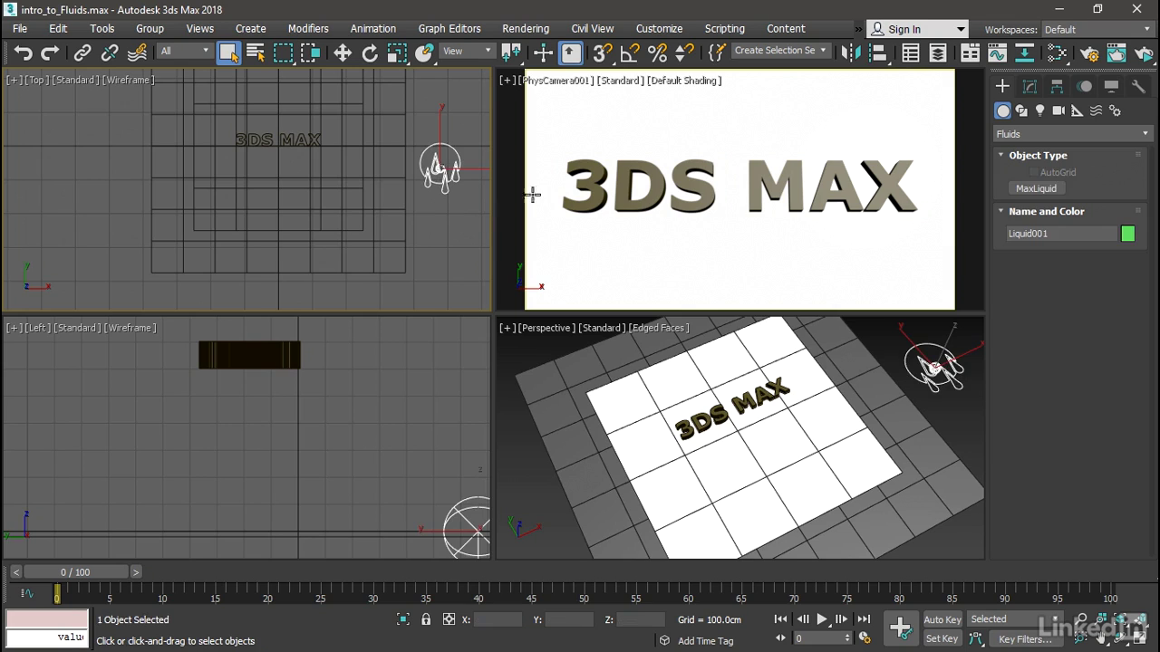
- Set the liquid's emitter icon type to Custom and pick the 3DS MAX text as the emitter object
click(1031, 87)
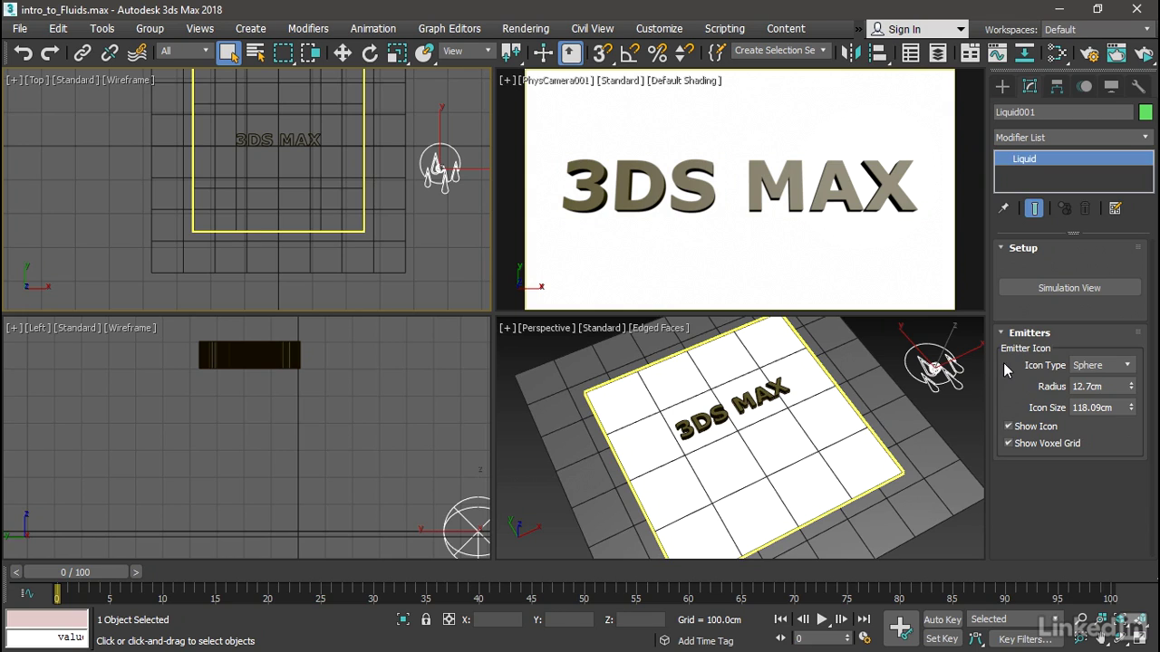
click(1110, 365)
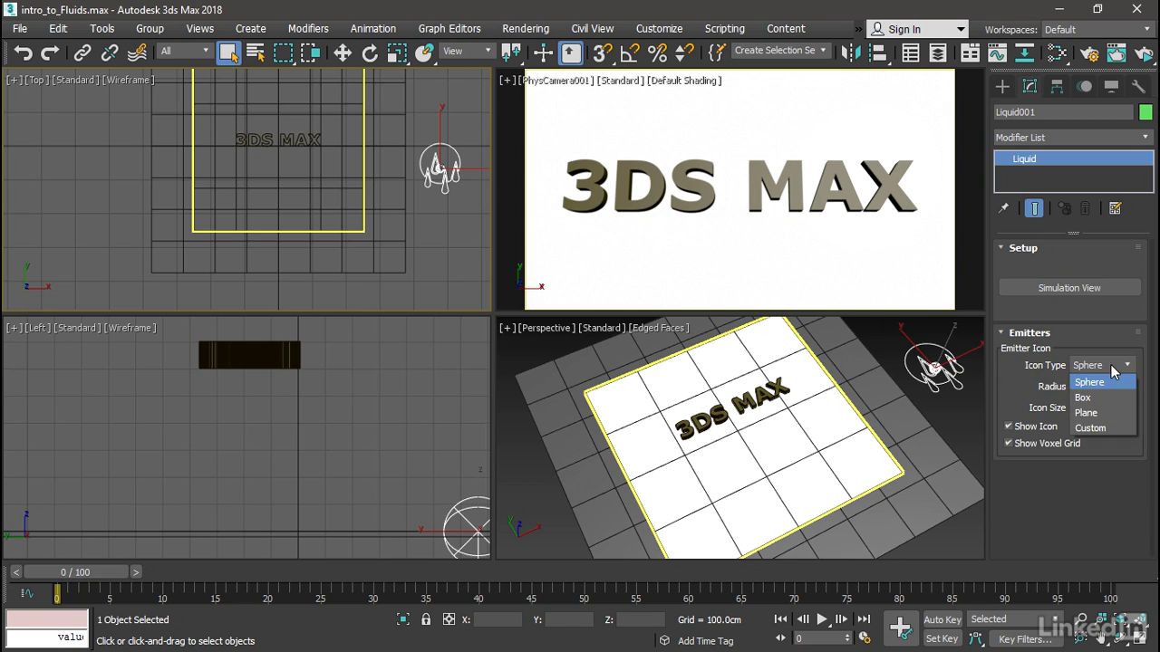
click(1092, 427)
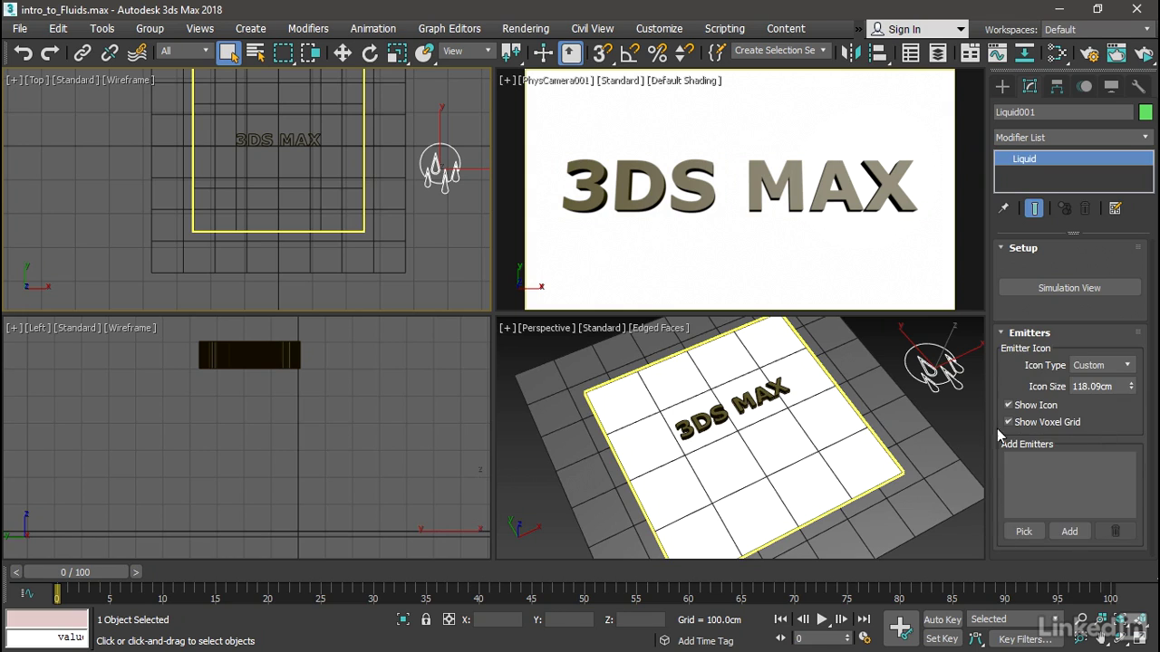
click(1024, 532)
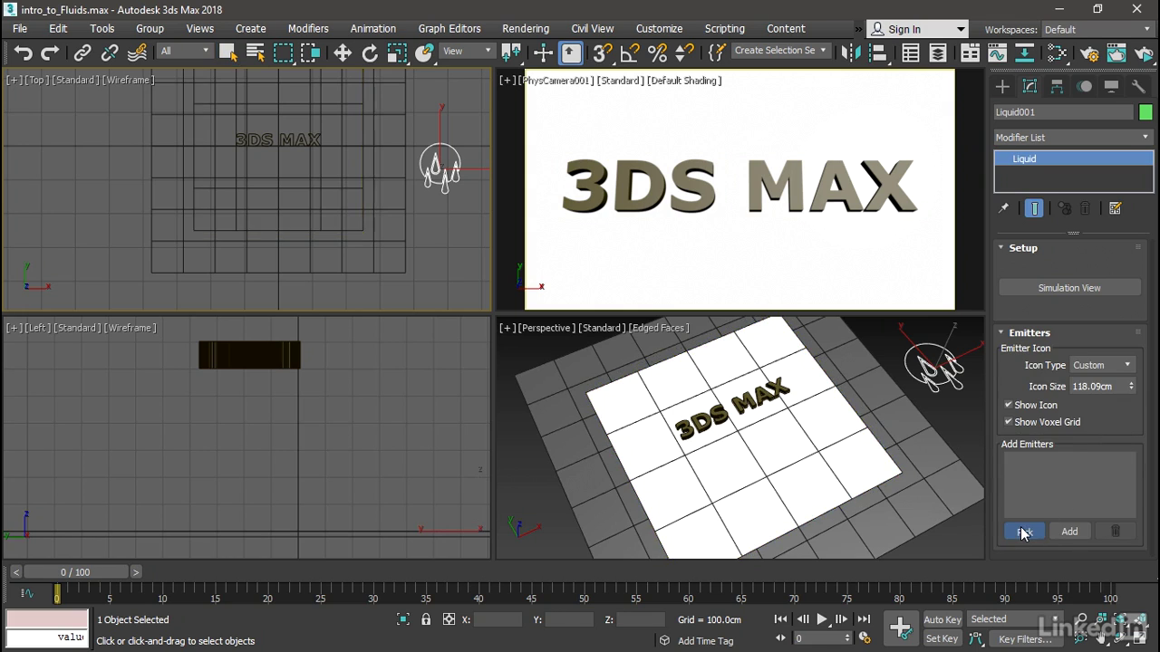
click(850, 193)
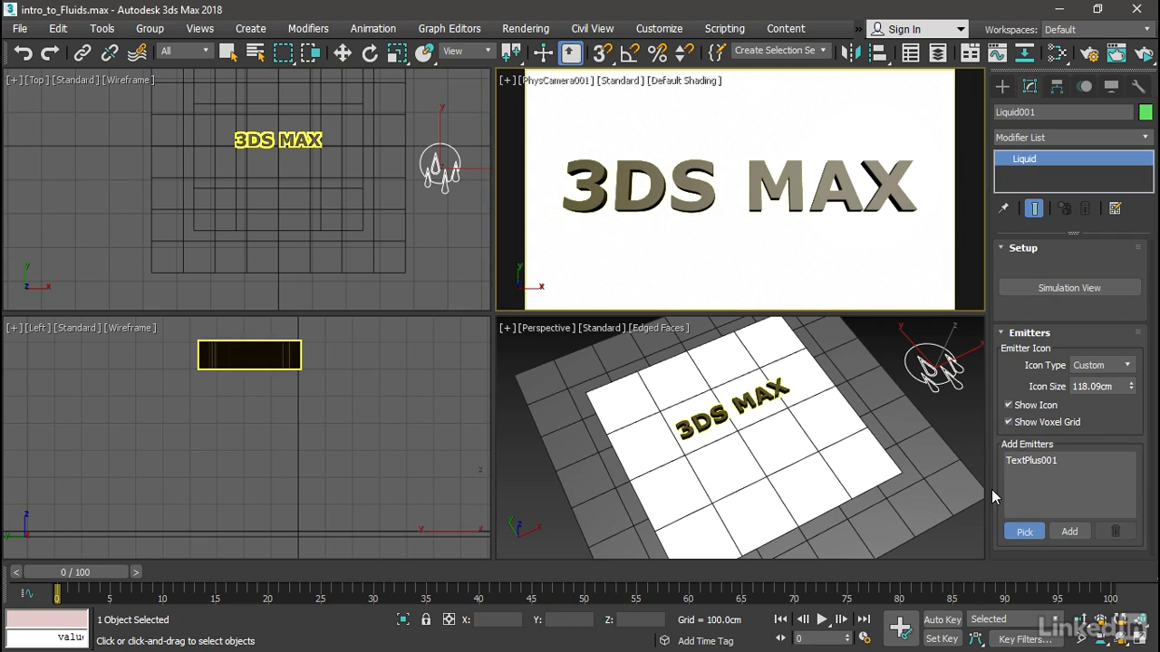
click(1026, 531)
click(1032, 529)
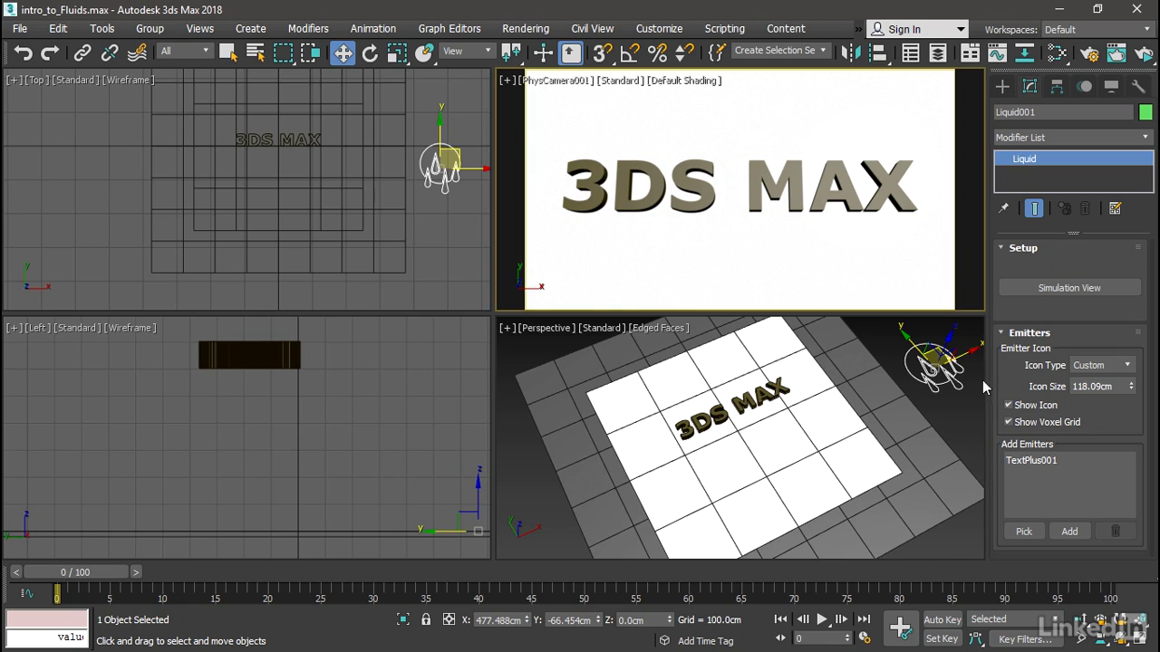
- Open the liquid's Simulation View and add the white background plane as a collider in the liquid attributes
click(1026, 287)
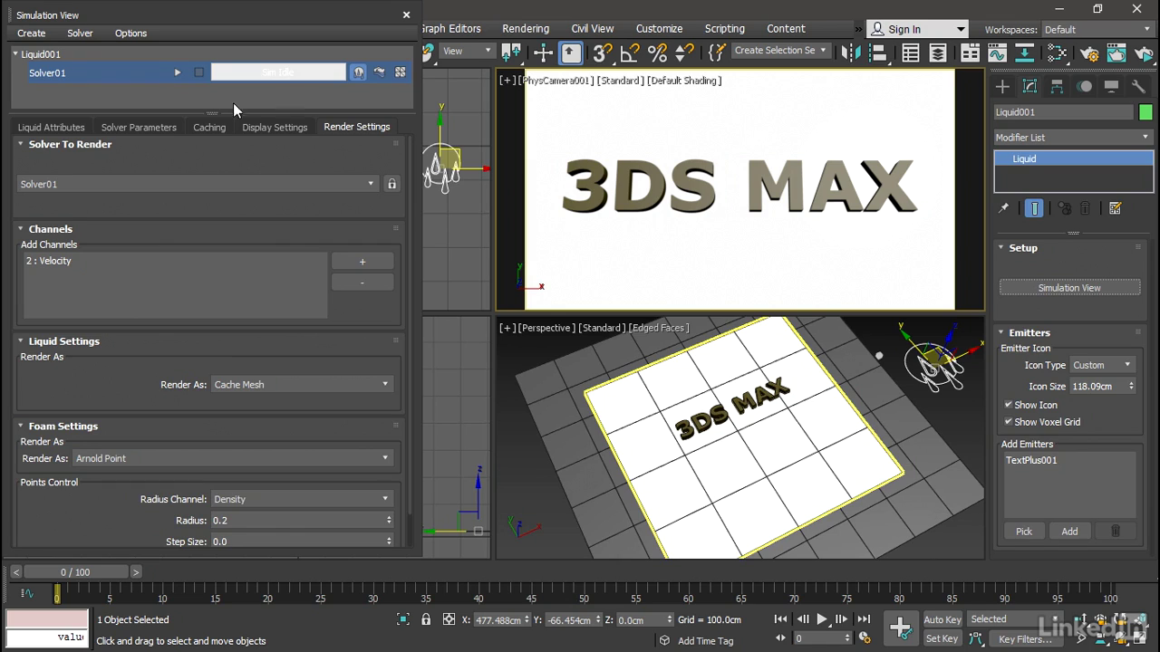
click(55, 127)
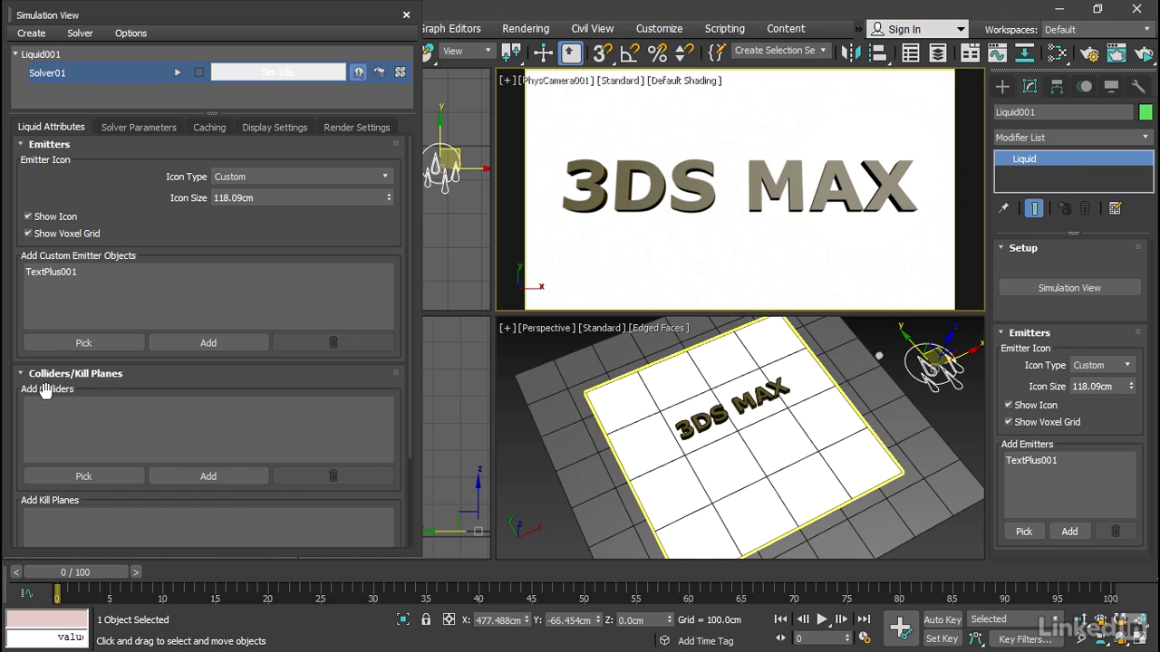
click(126, 477)
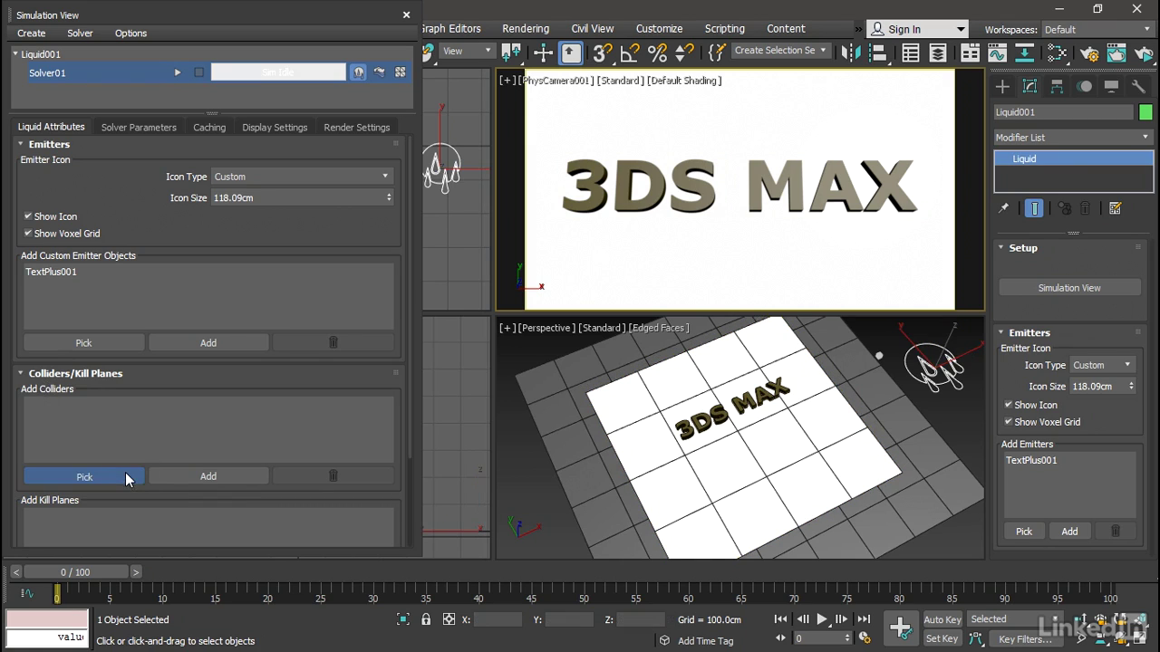
click(628, 387)
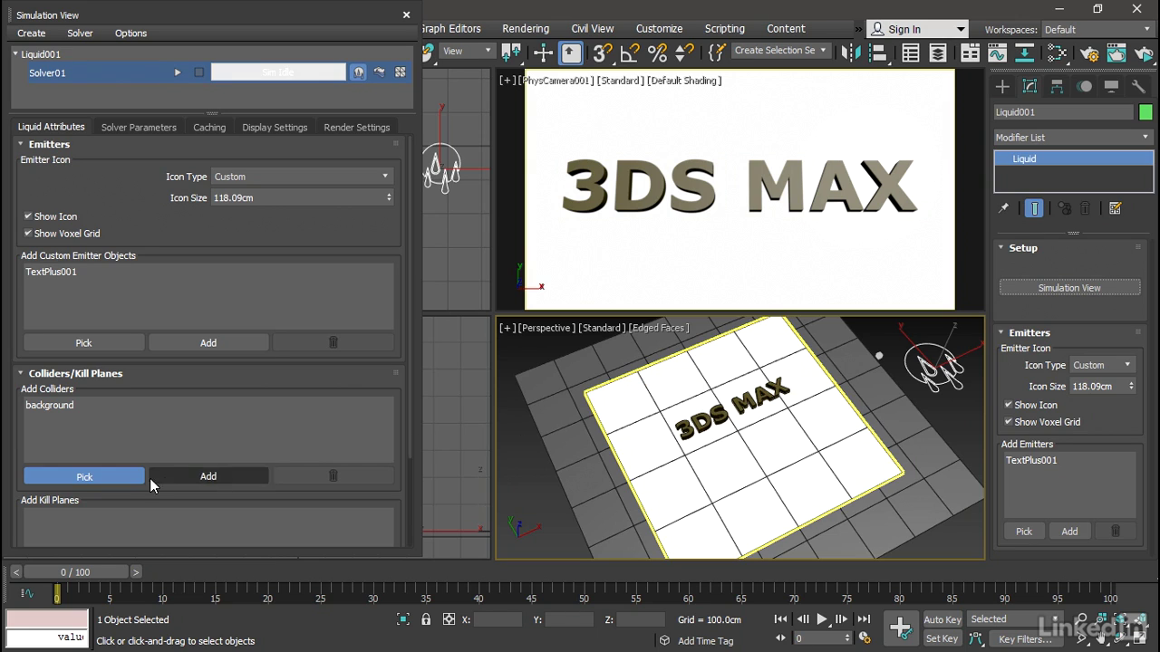
click(143, 475)
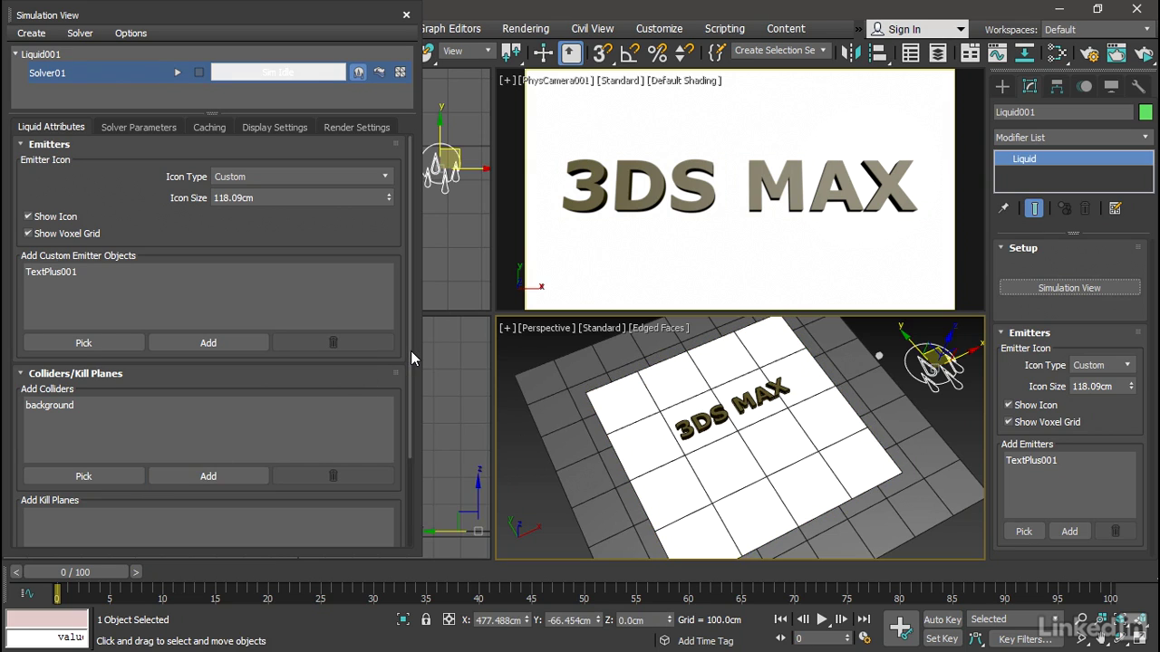
- Add the large grey killplane object to the liquid's kill planes
drag(410, 352, 419, 455)
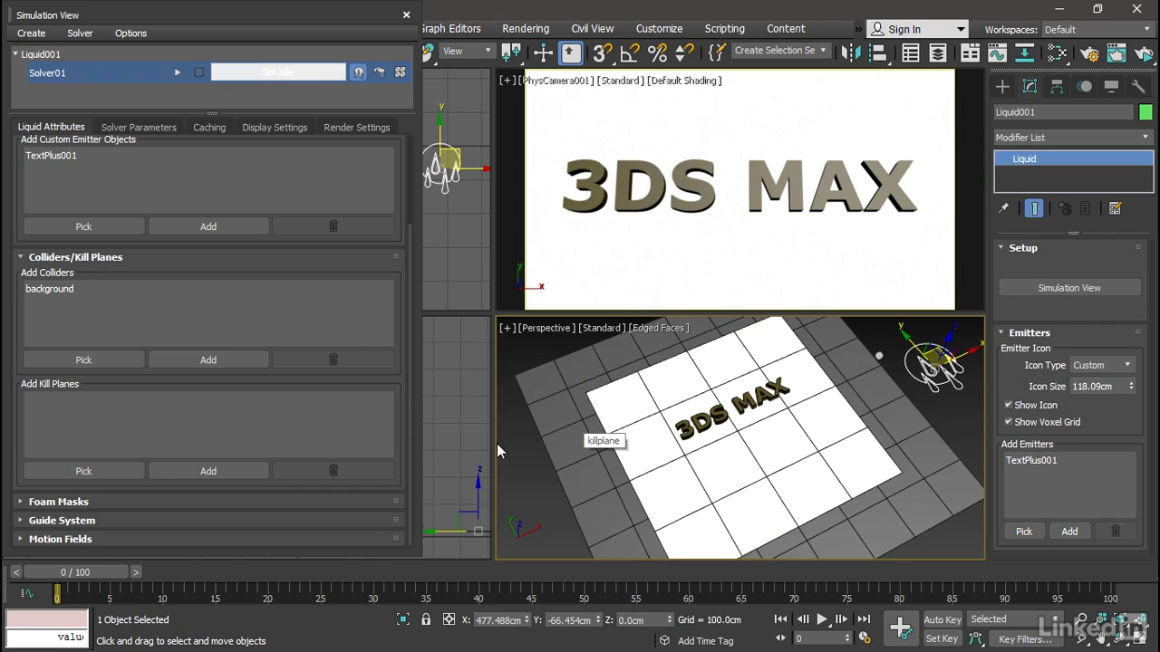
click(116, 473)
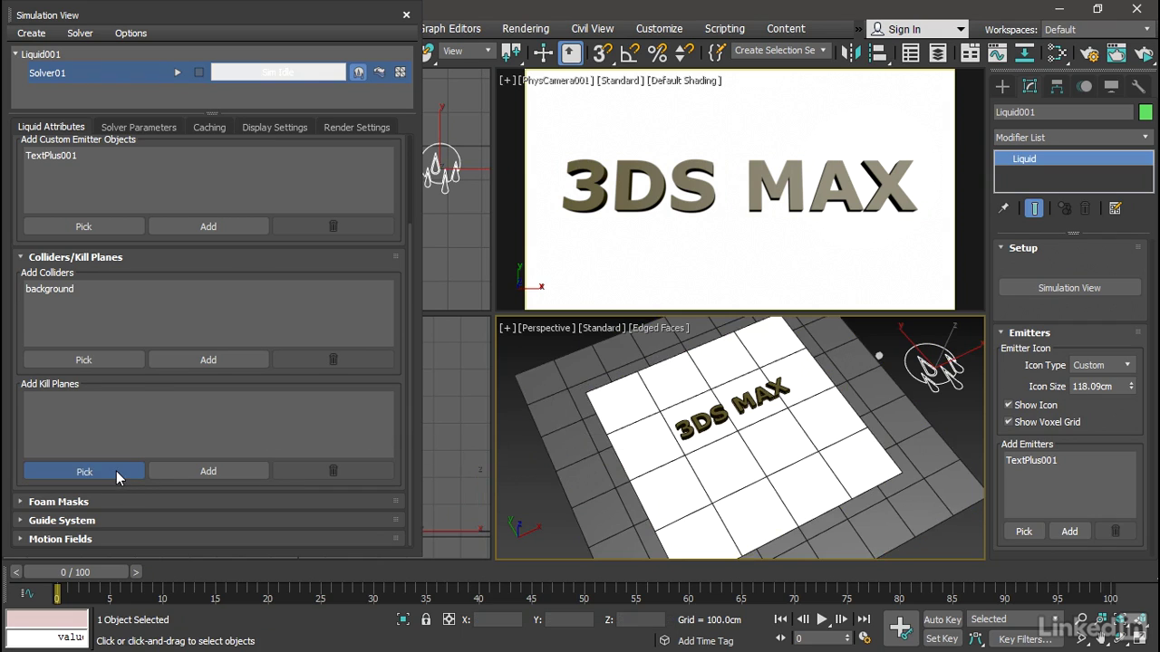
click(552, 374)
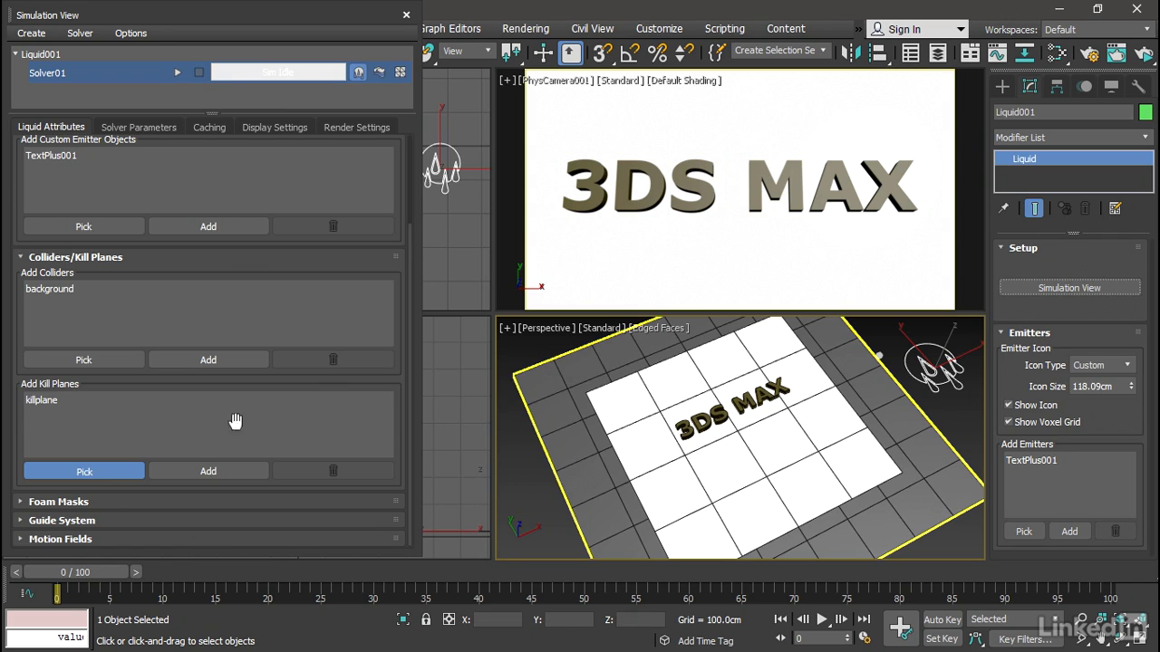
click(116, 473)
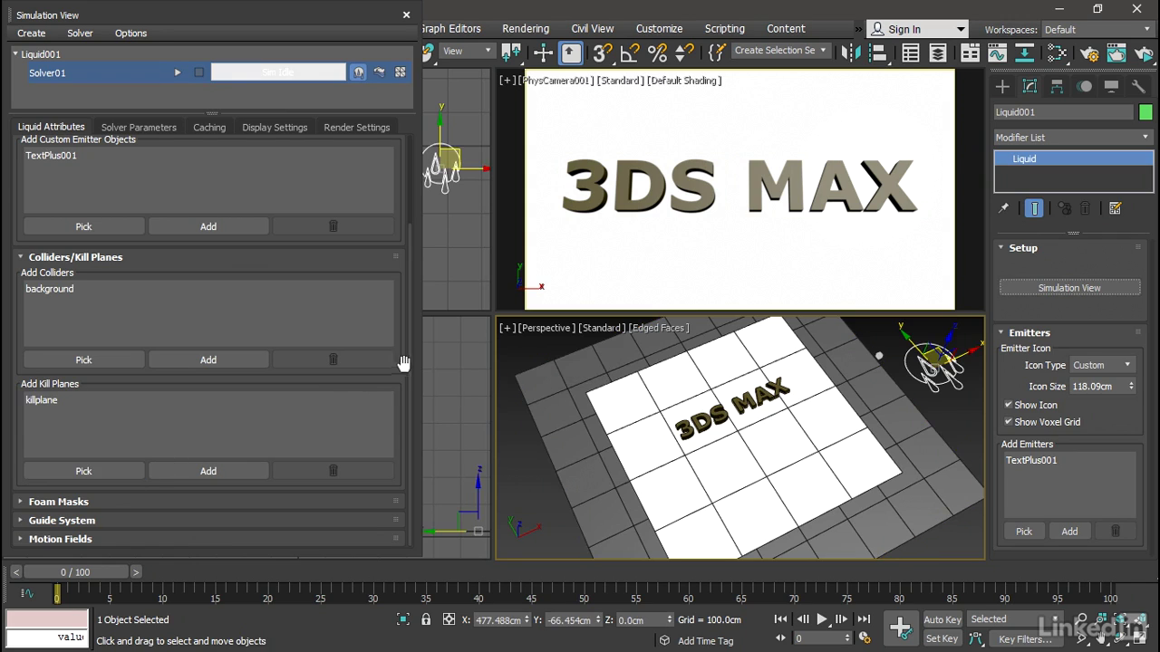
- Hide the 3DS MAX text object and reselect the liquid icon
scroll(410, 363, up, 3)
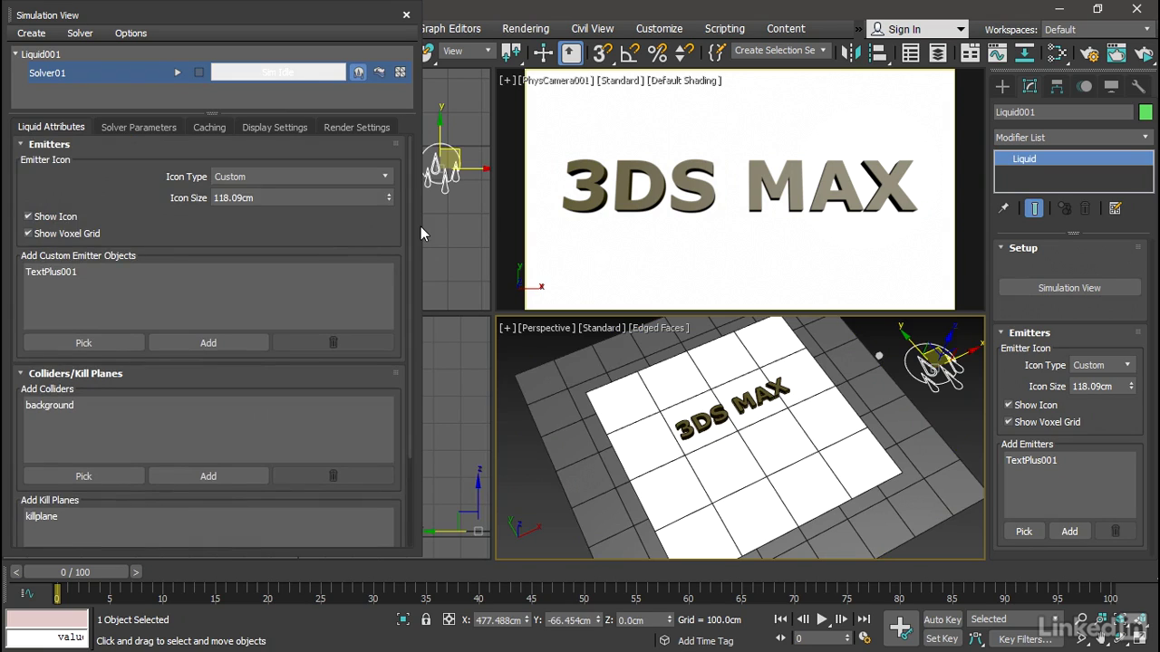
click(598, 201)
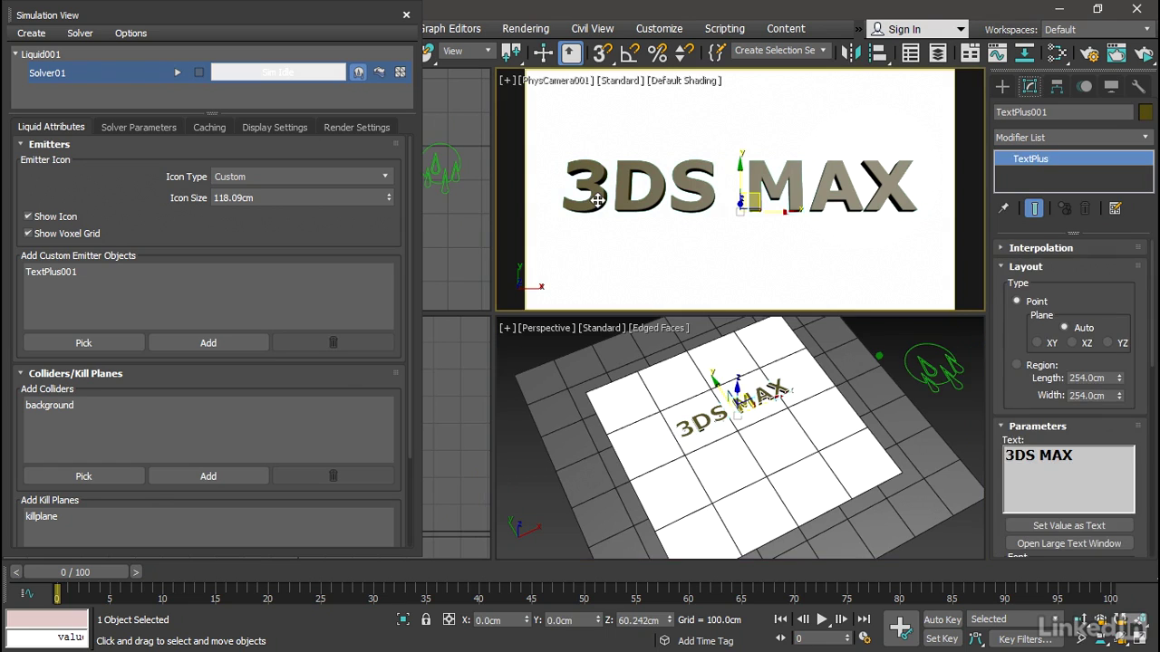
right_click(510, 203)
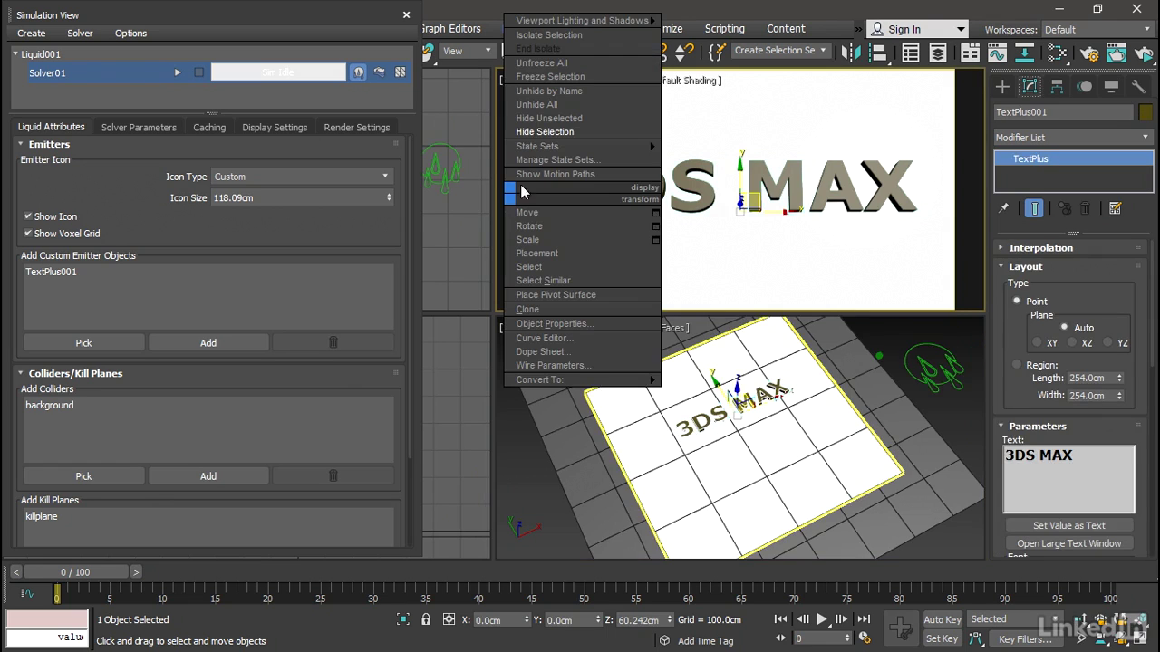
click(541, 132)
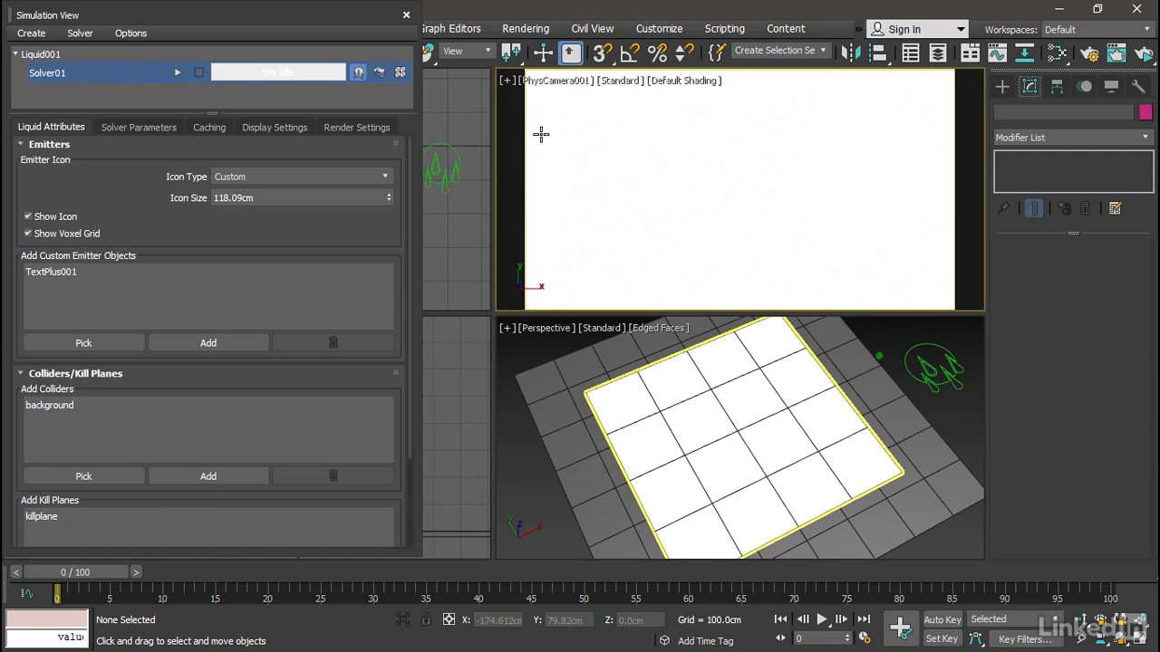
click(446, 168)
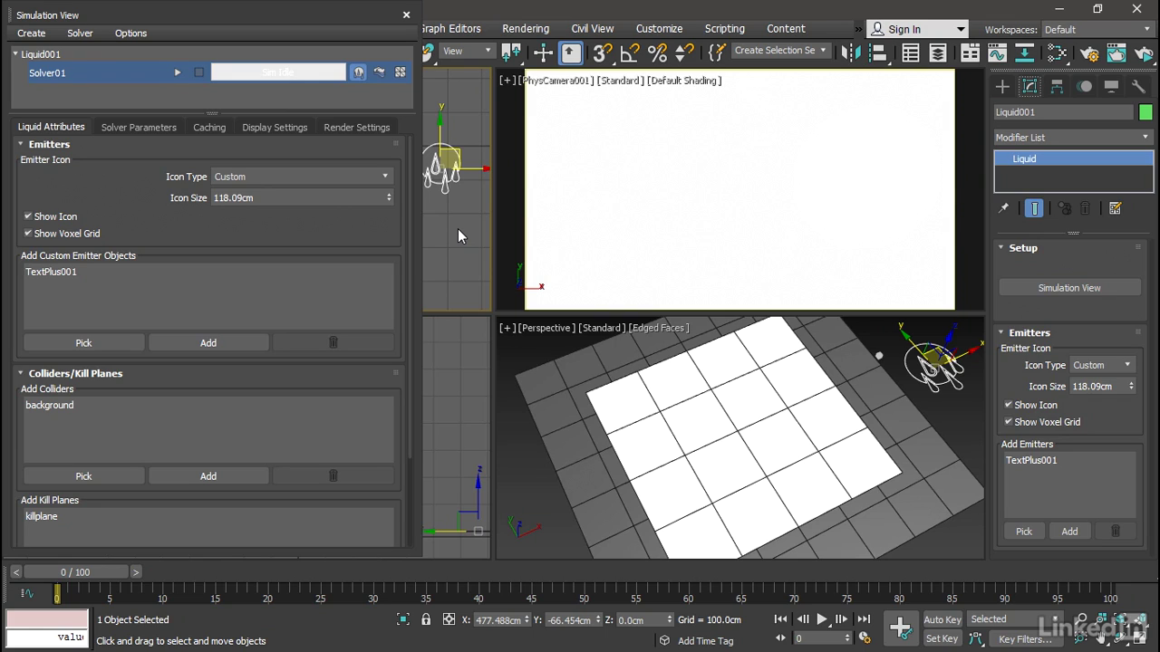
- In the solver's simulation parameters, set Min Transport Steps to 100 and the transport Adaptivity to 0.9
click(154, 127)
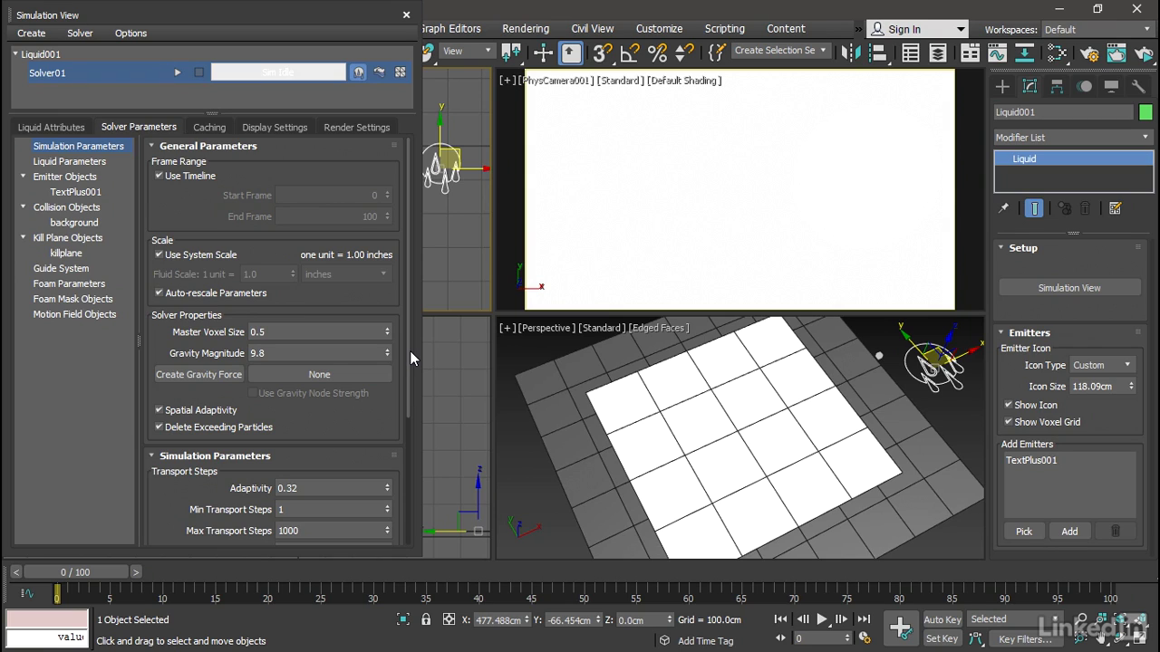
drag(409, 353, 412, 444)
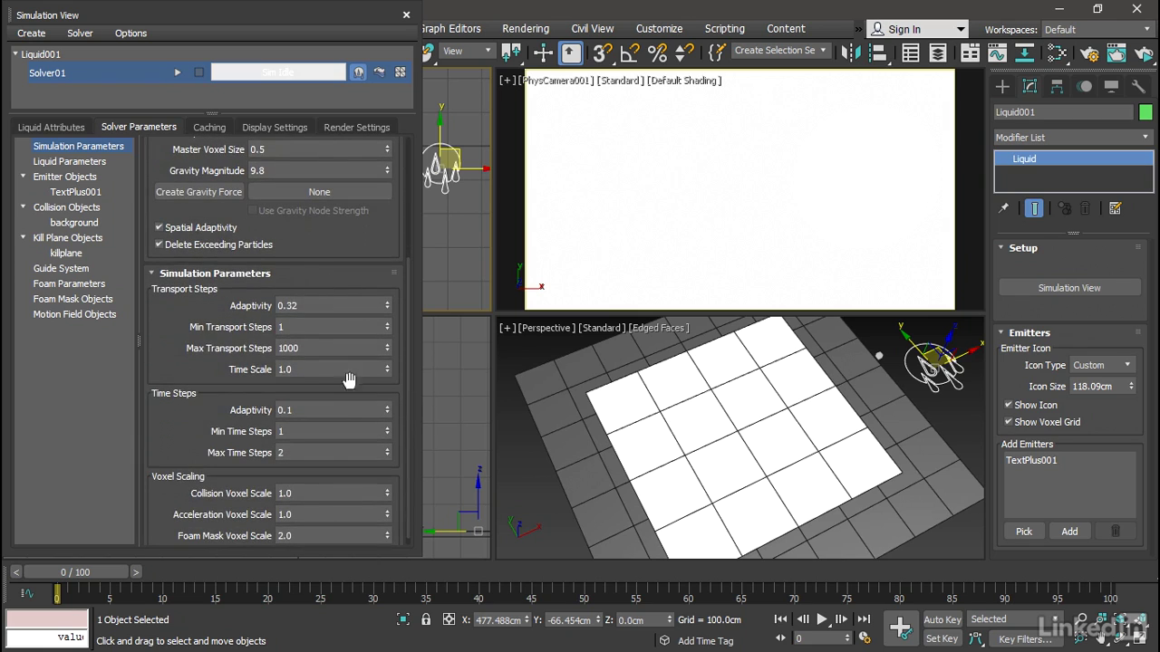
scroll(415, 388, down, 1)
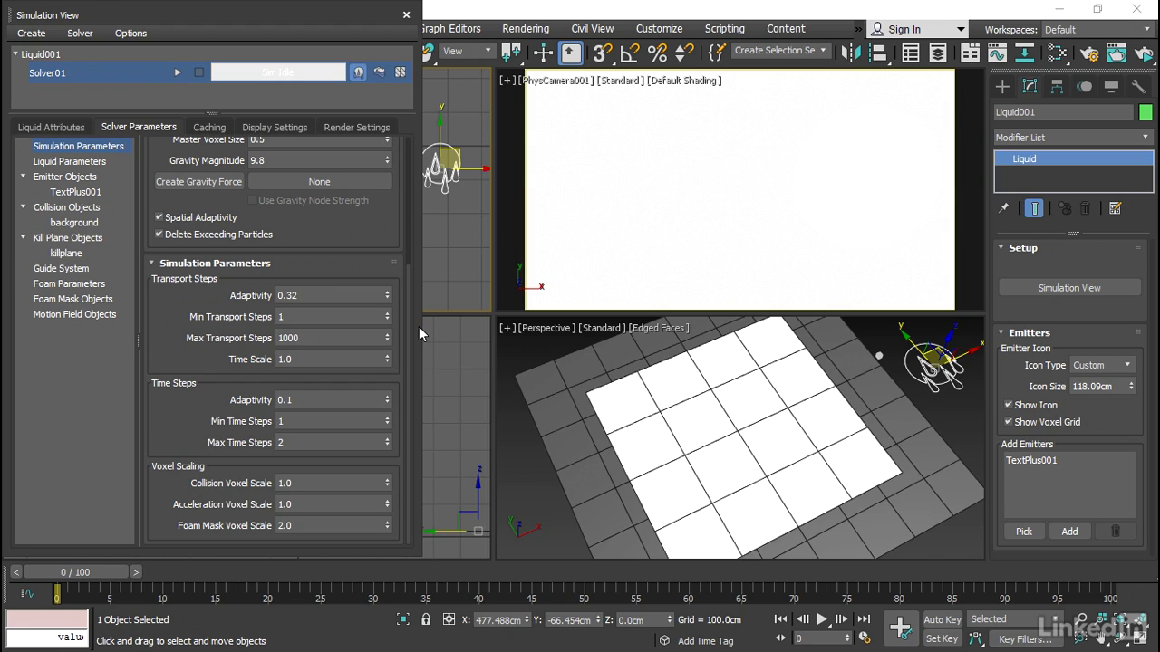
click(305, 317)
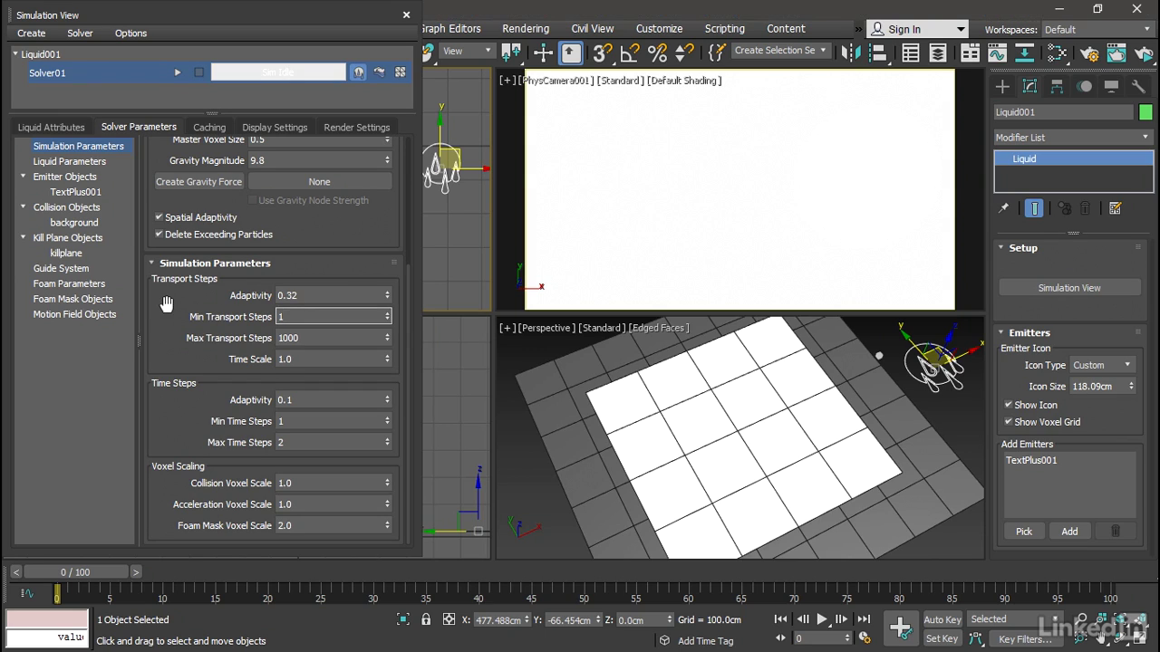
text(00)
key(Return)
click(314, 297)
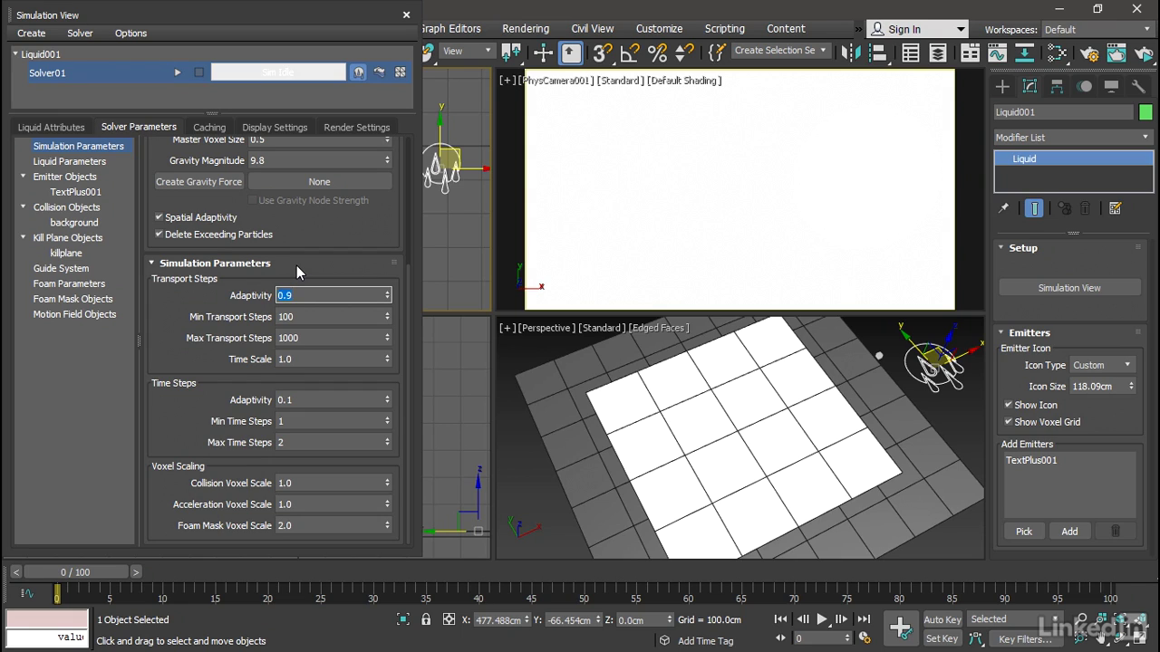
- Apply the Water preset in the solver's liquid parameters
click(75, 164)
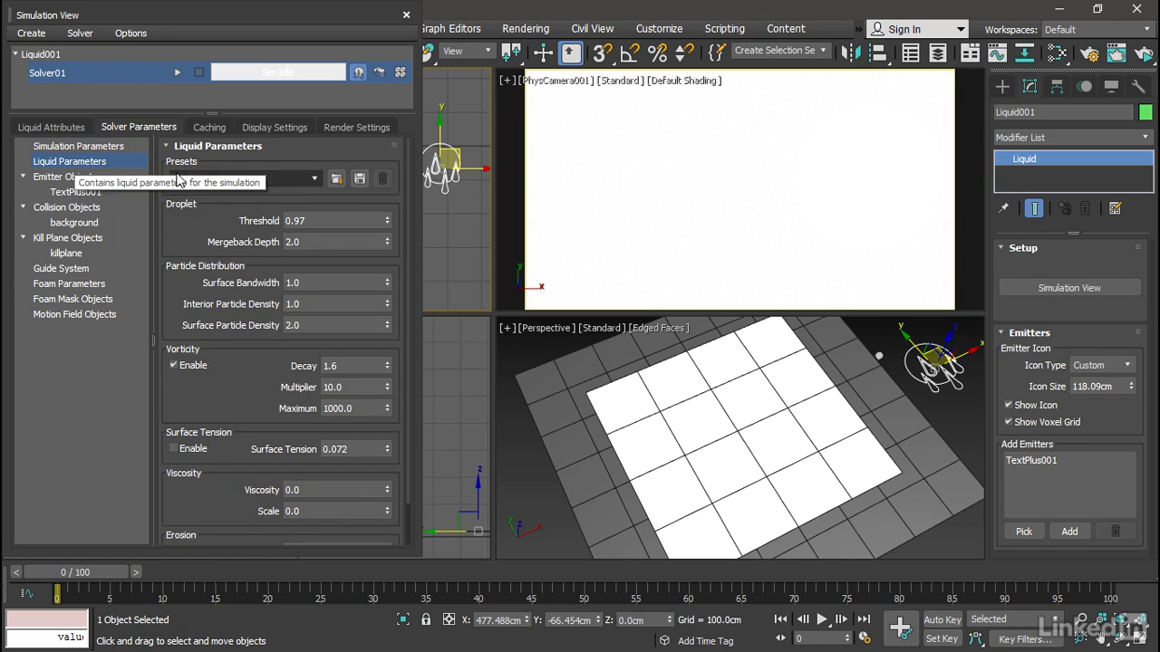
click(313, 180)
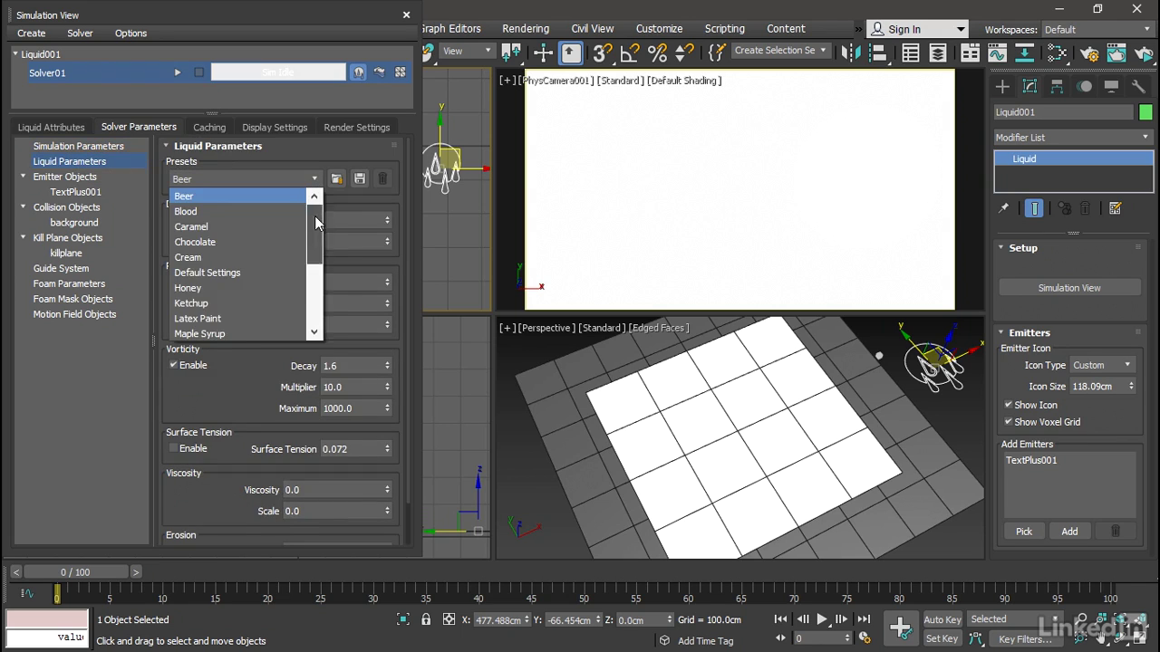
drag(316, 221, 319, 331)
click(209, 335)
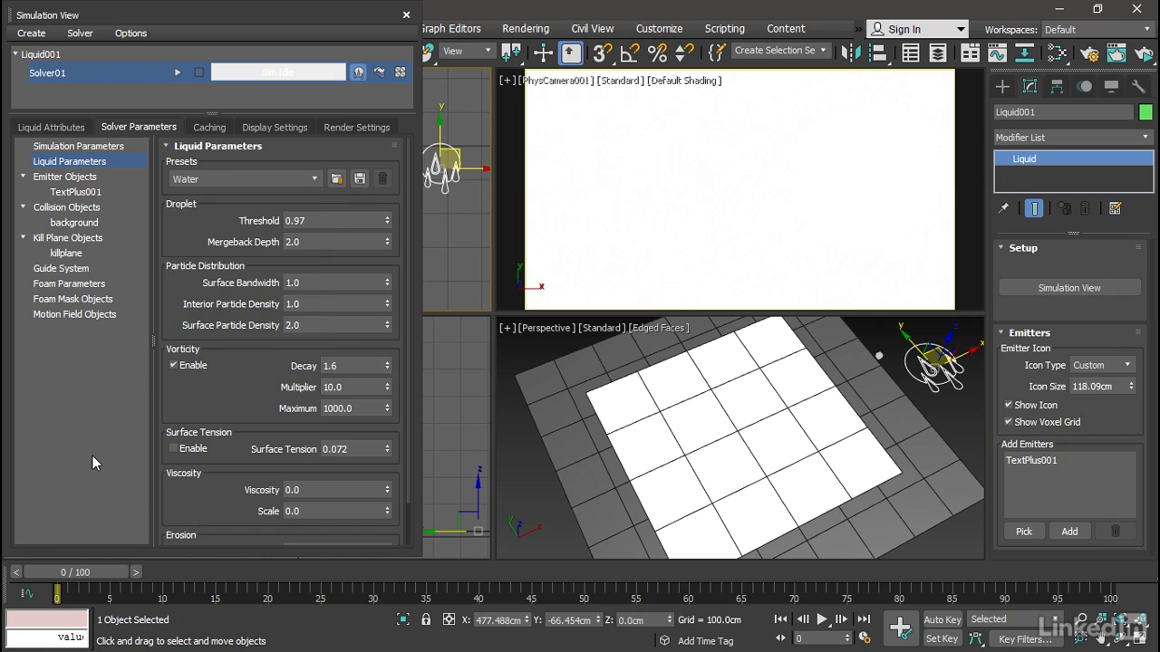
- Set the Emit Type of the solver's emitter objects to Container
click(86, 181)
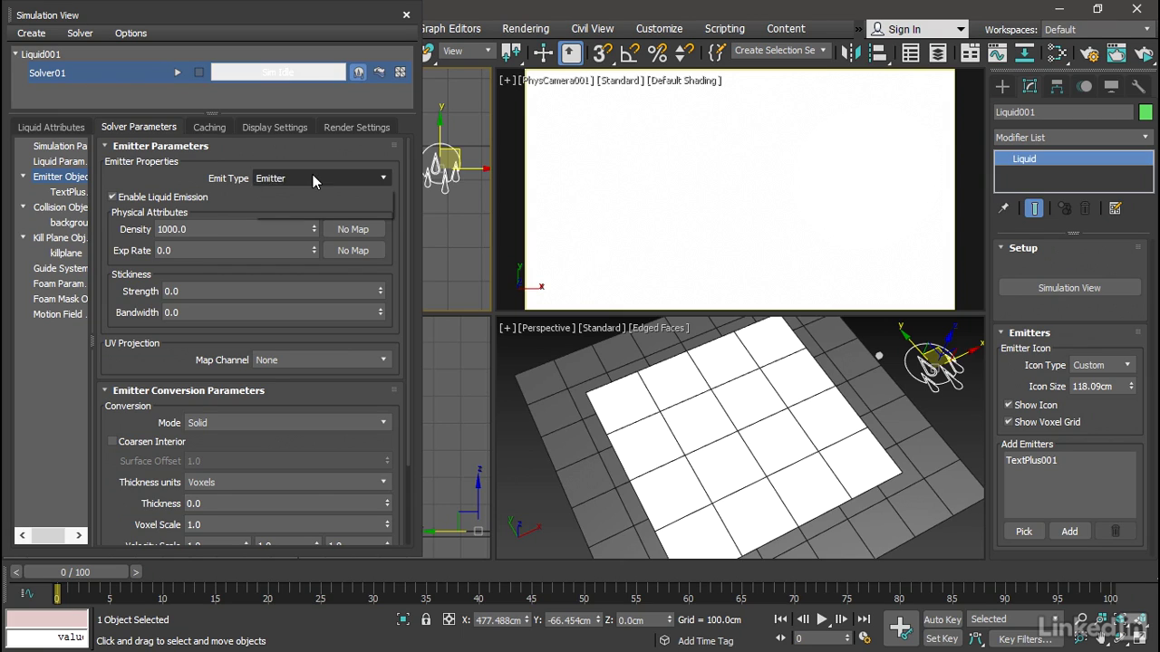
click(273, 180)
click(298, 209)
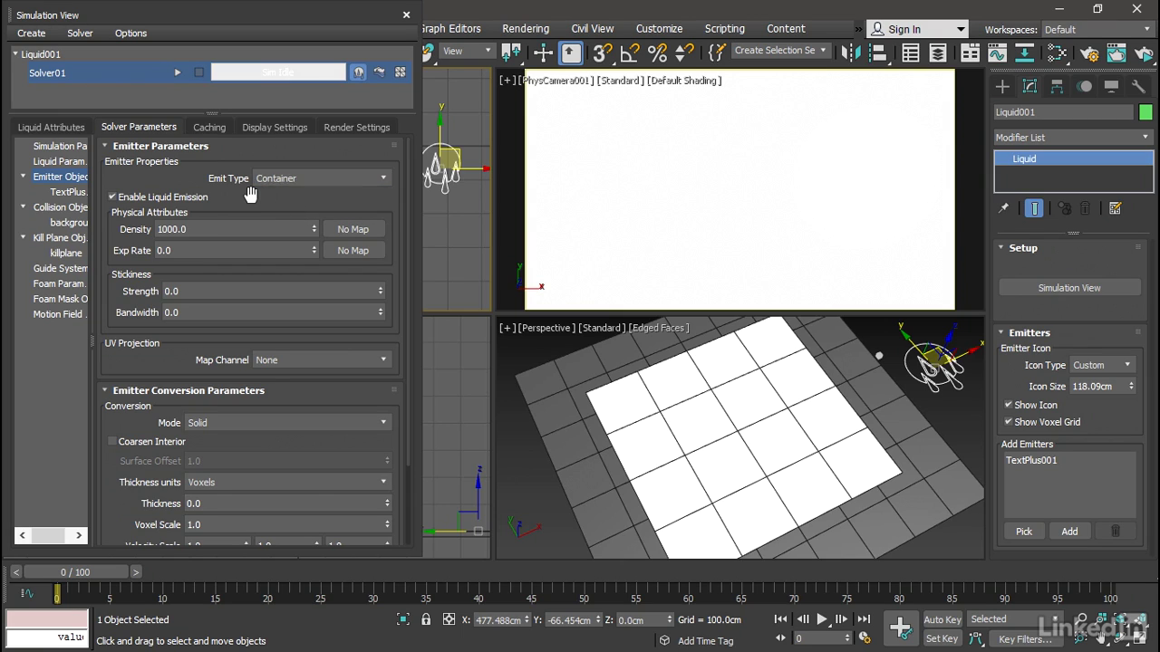
- Look over the collision conversion and cache settings, and set the liquid particles' display Size to 0.2
click(74, 207)
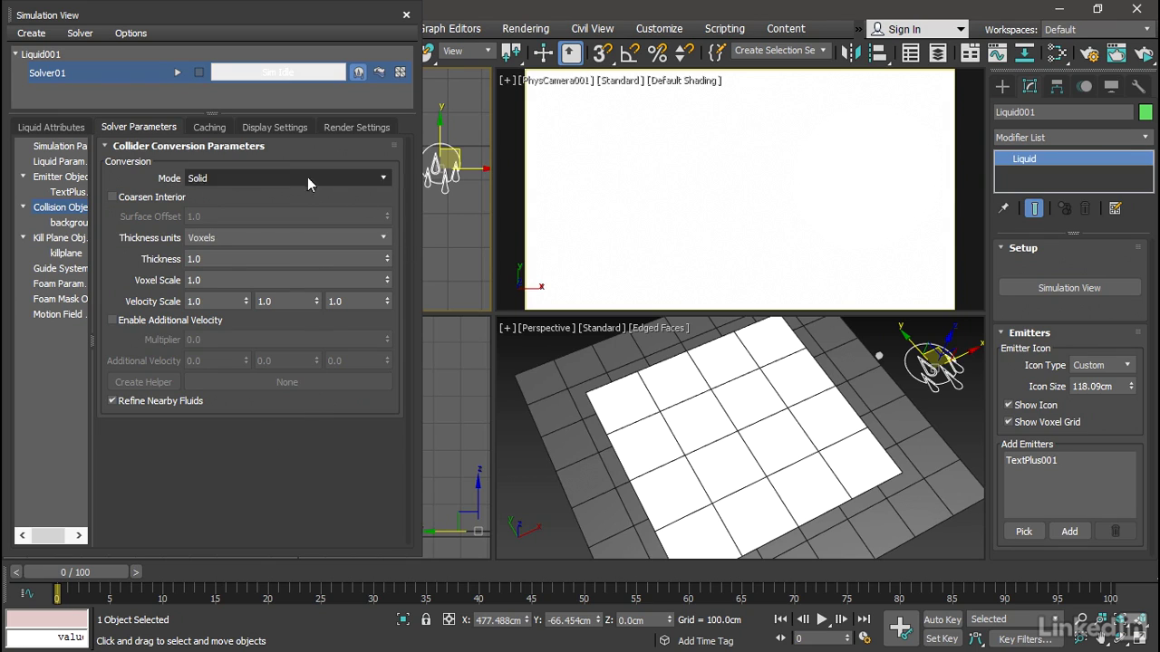
click(212, 127)
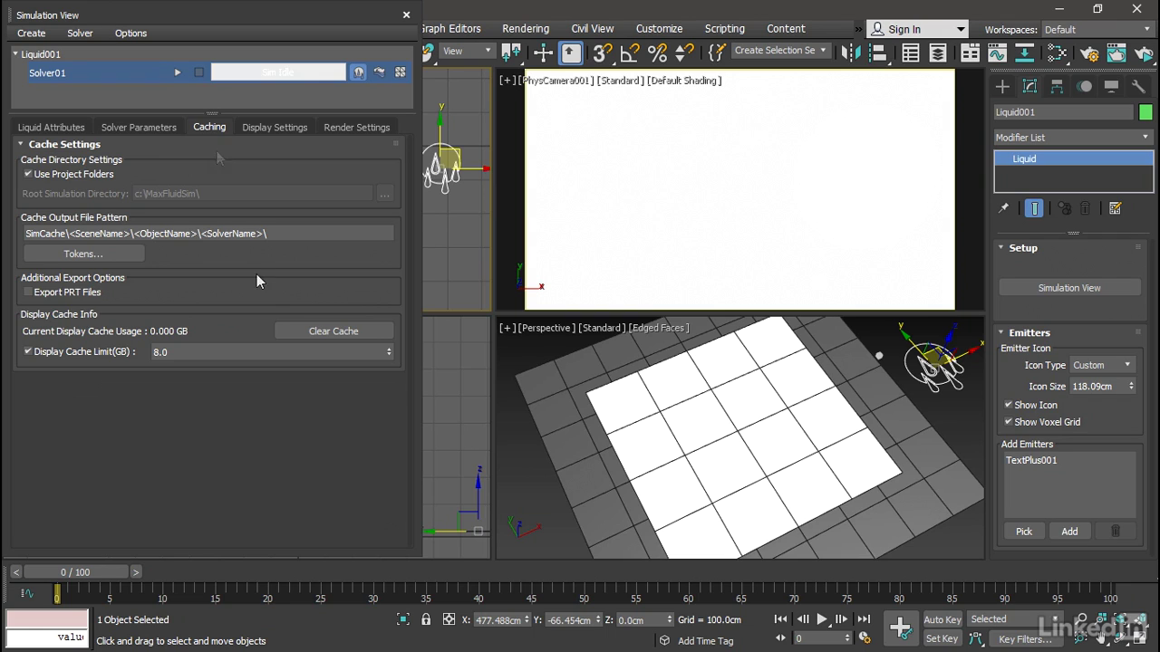
click(290, 129)
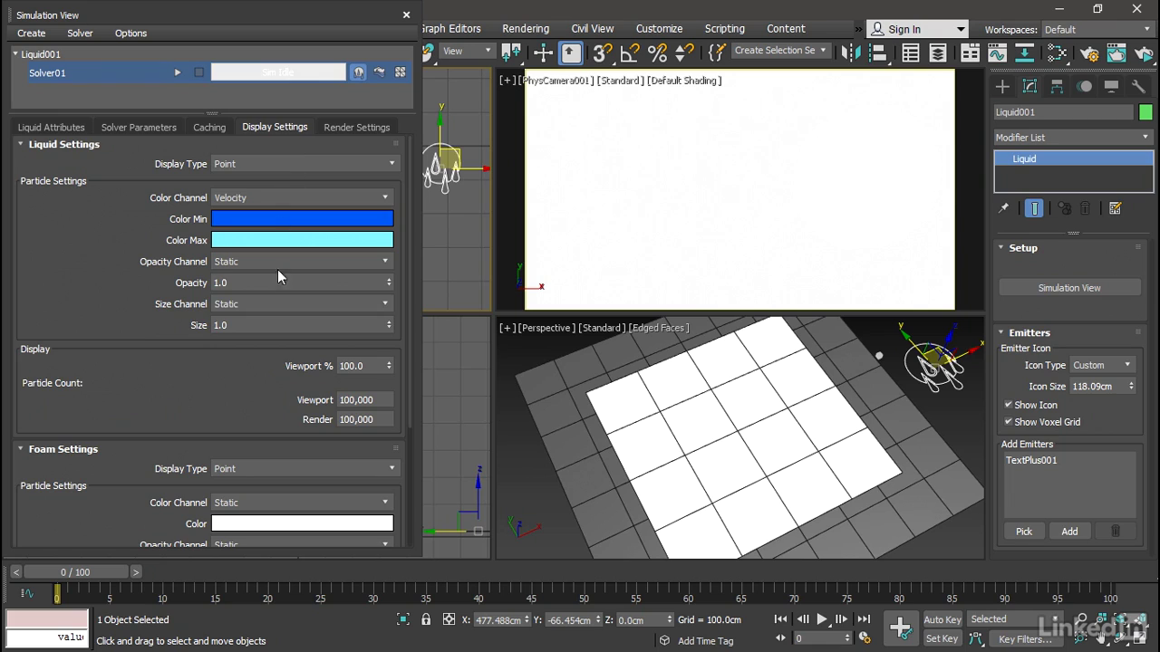
drag(250, 326, 207, 326)
text(0.2)
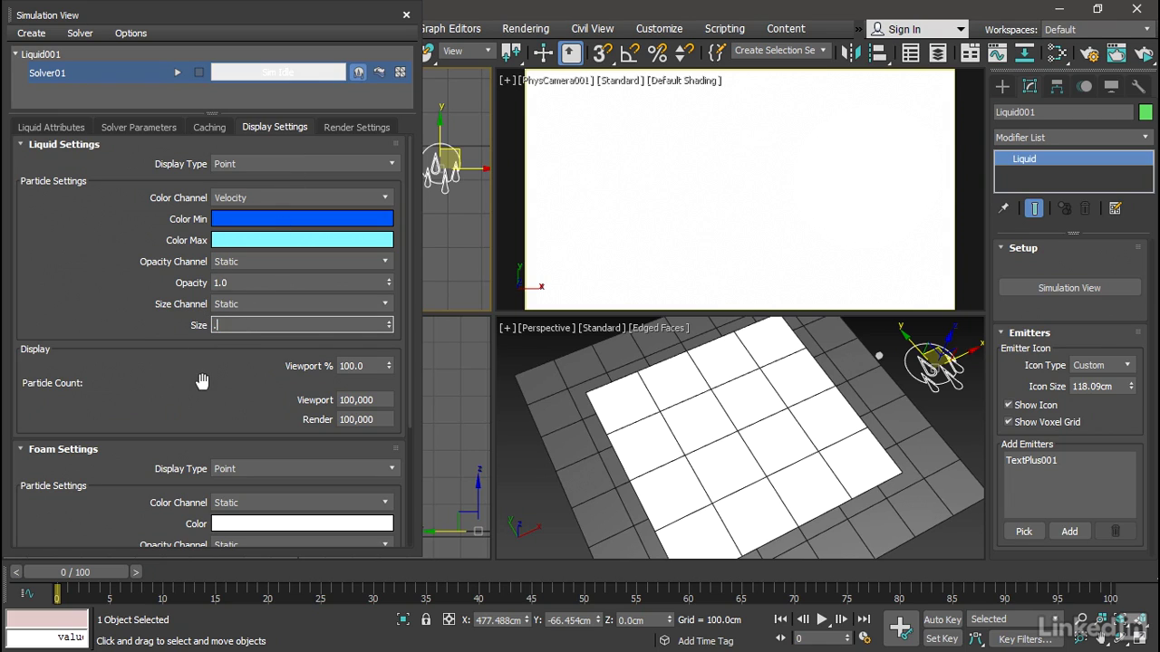
key(Return)
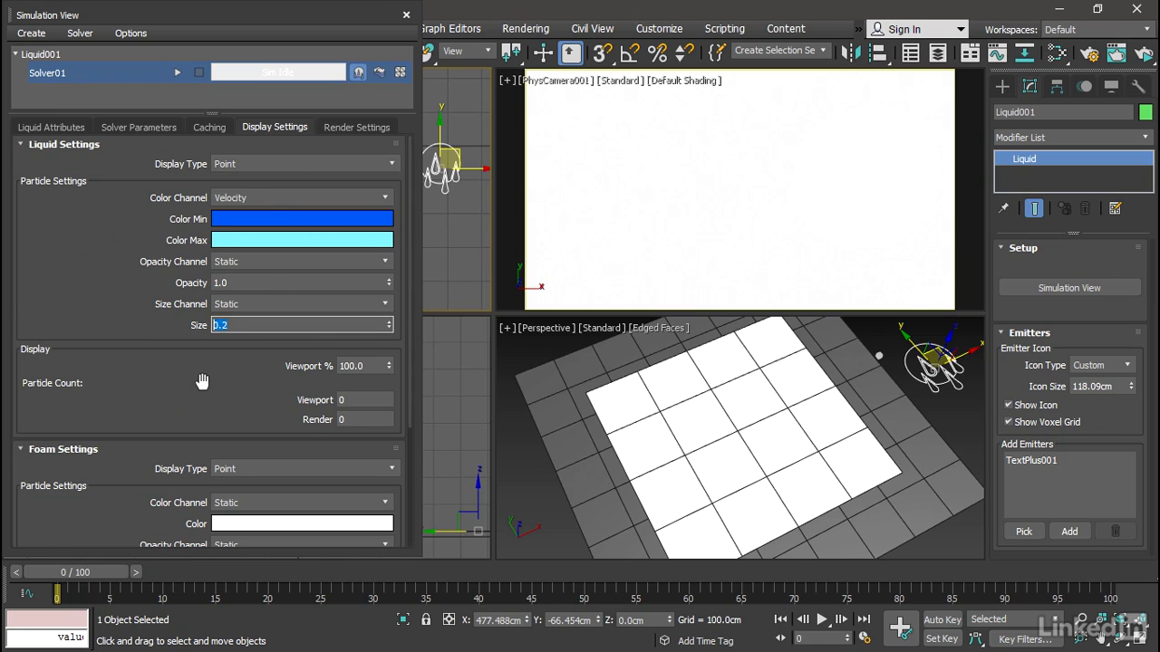
- Run the simulation of Solver01 and open the simulation output window to follow its progress
click(177, 73)
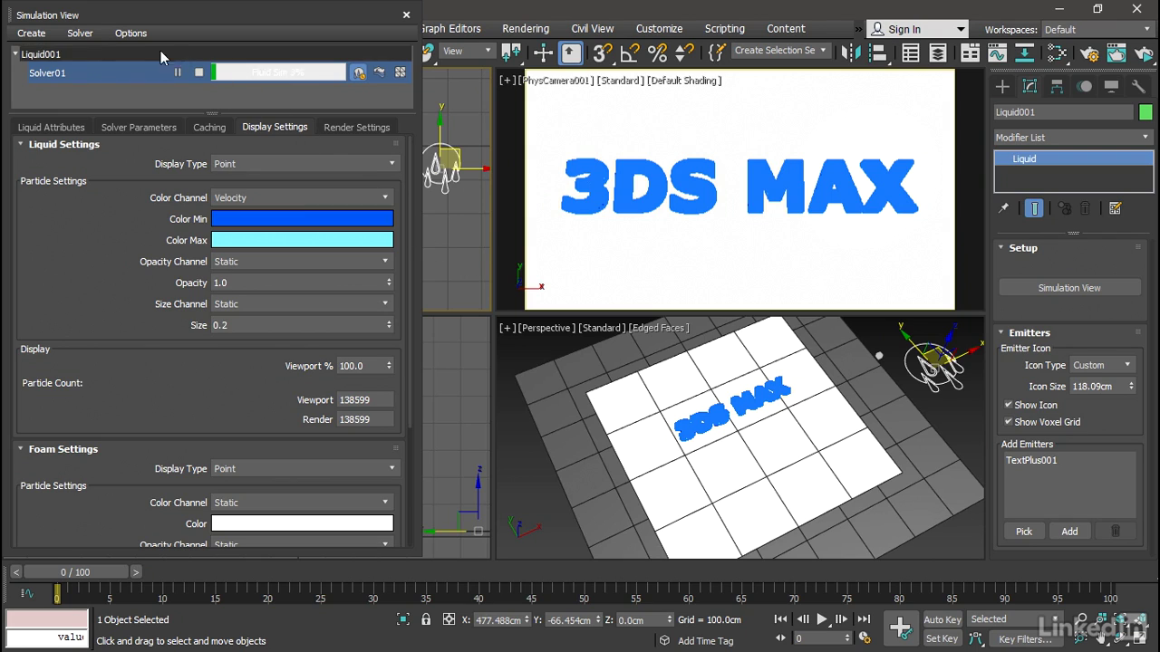
click(132, 34)
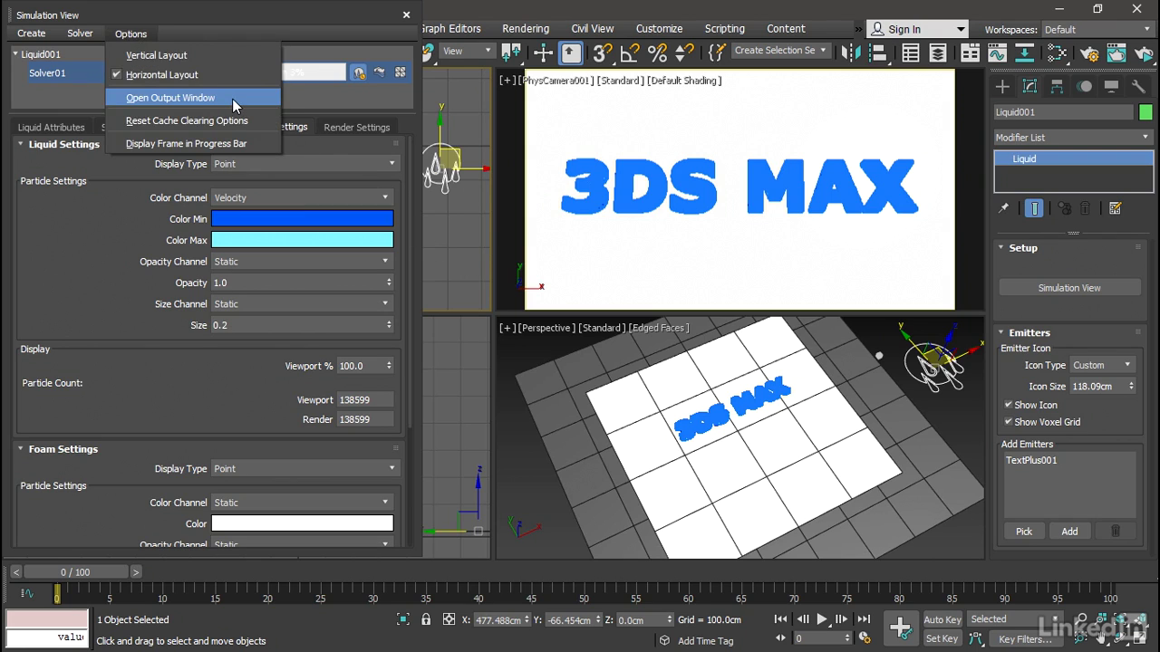
click(233, 97)
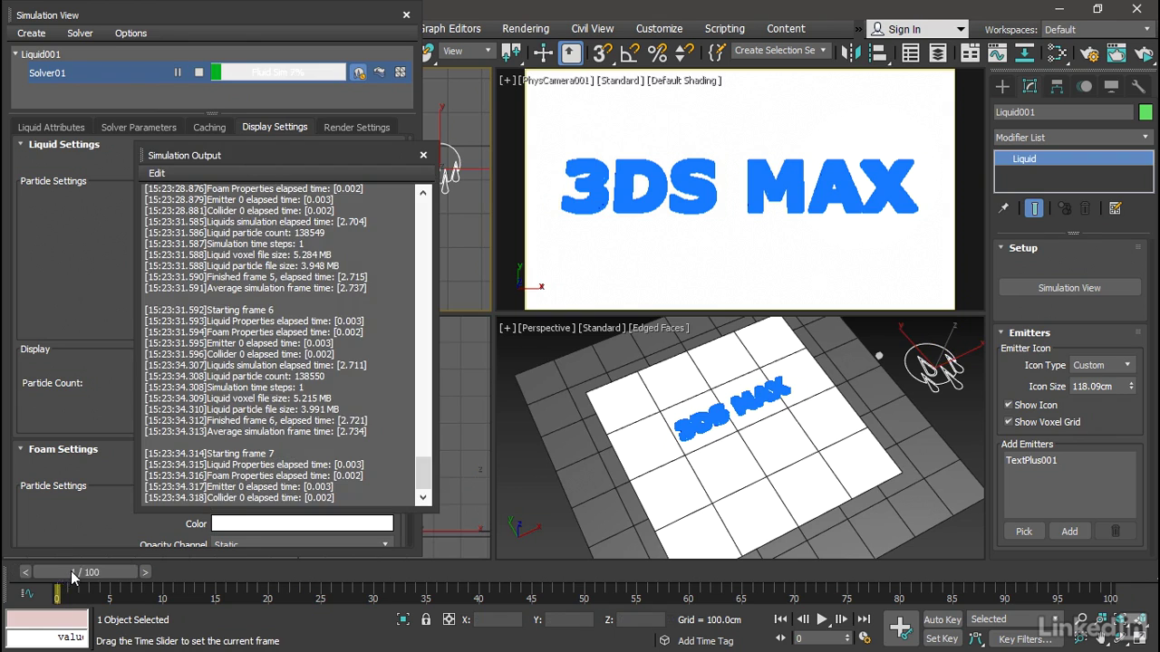
- Preview the partly simulated liquid by playing the animation while the solver runs, and return to frame 0
mouse_move(70, 571)
mouse_down()
mouse_move(145, 571)
mouse_move(106, 578)
mouse_move(141, 584)
mouse_move(70, 580)
mouse_move(112, 570)
mouse_move(56, 574)
mouse_up()
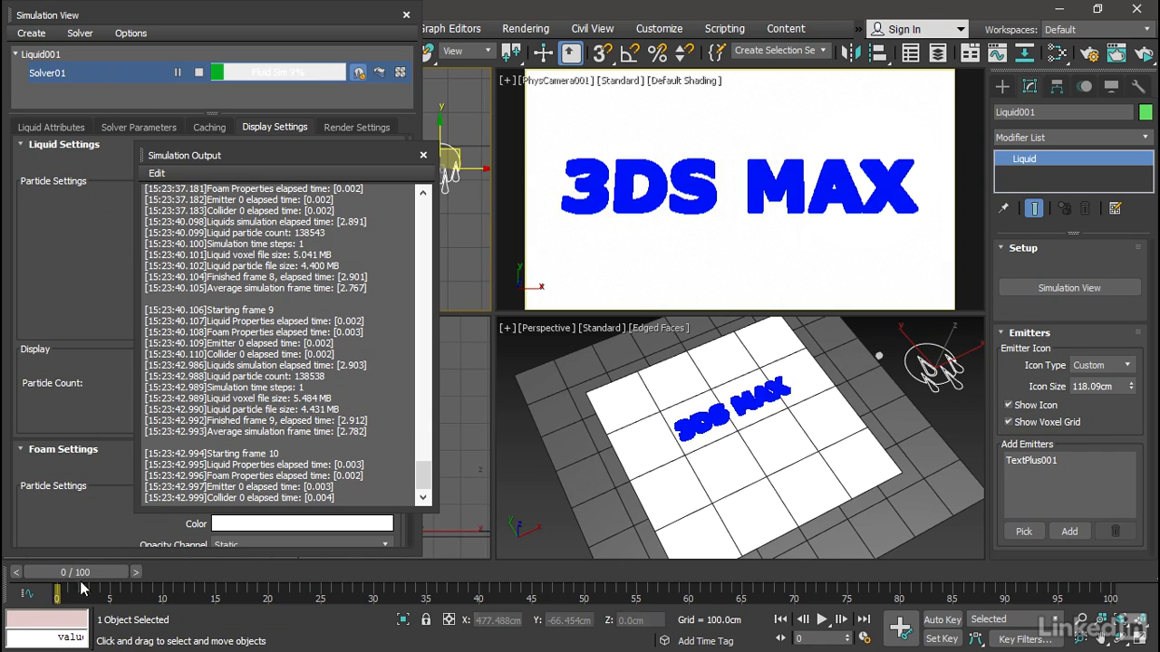
click(823, 619)
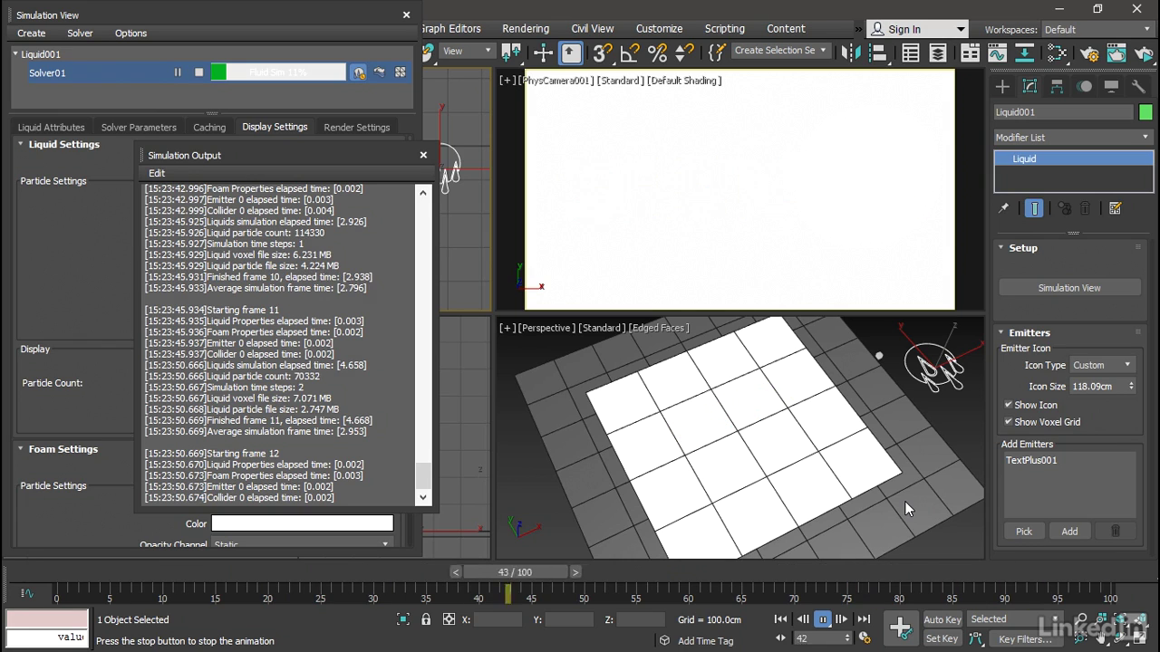
click(824, 622)
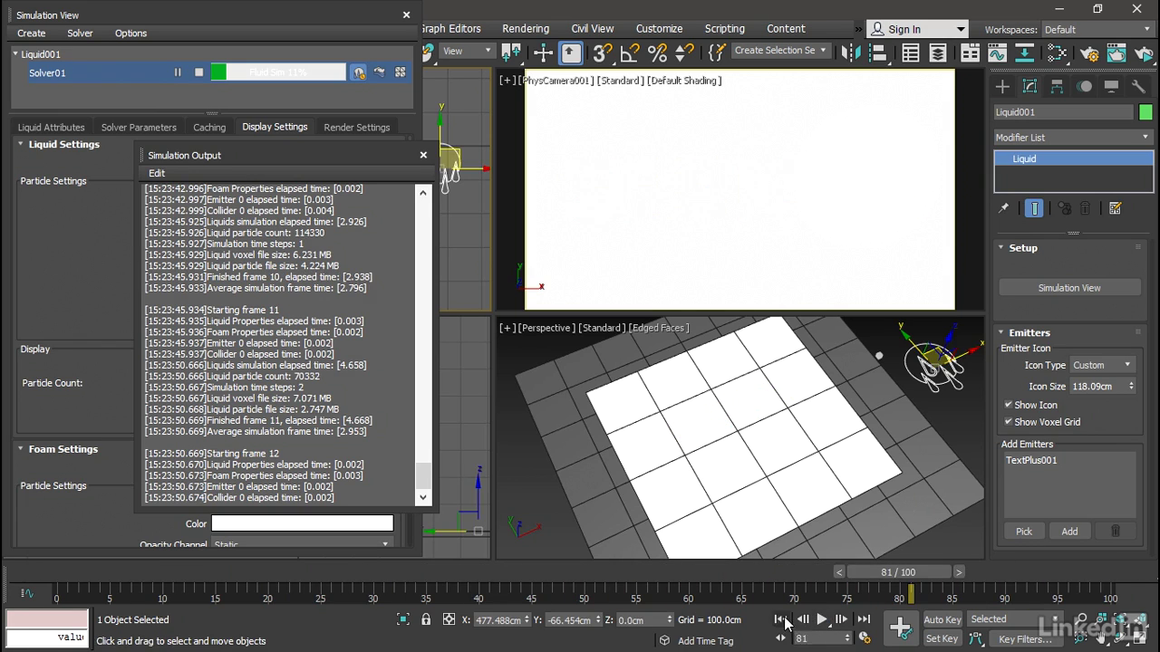
click(780, 620)
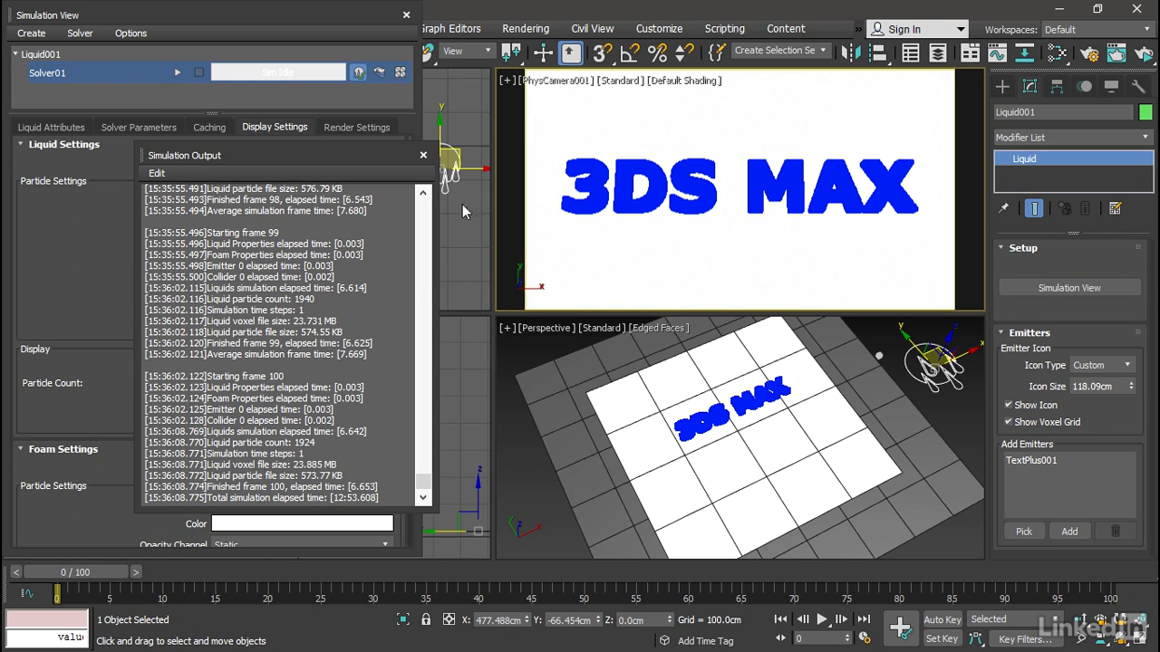
- Clear the simulation windows out of the way and play back the finished liquid simulation, returning to frame 0
click(423, 155)
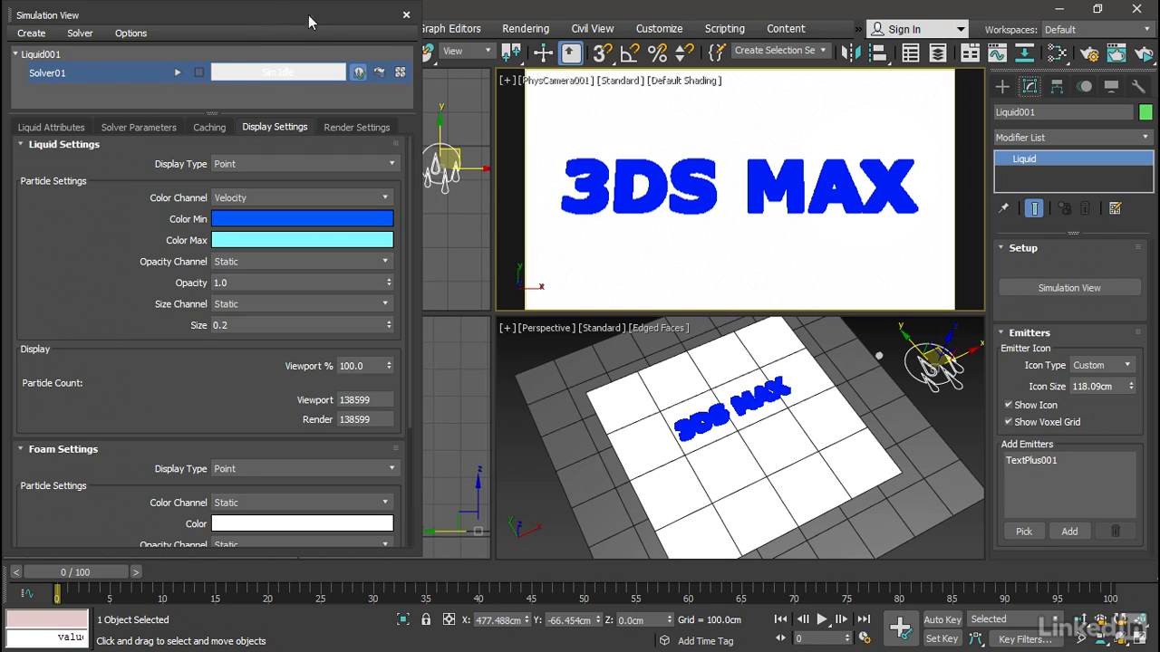
click(406, 14)
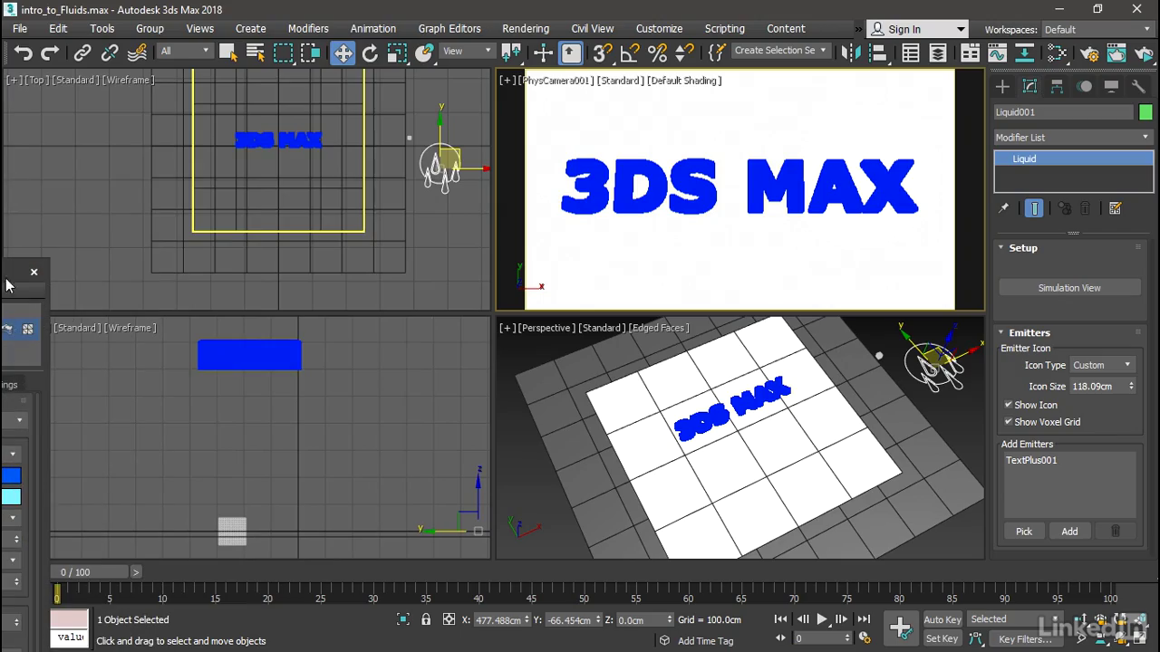
click(822, 619)
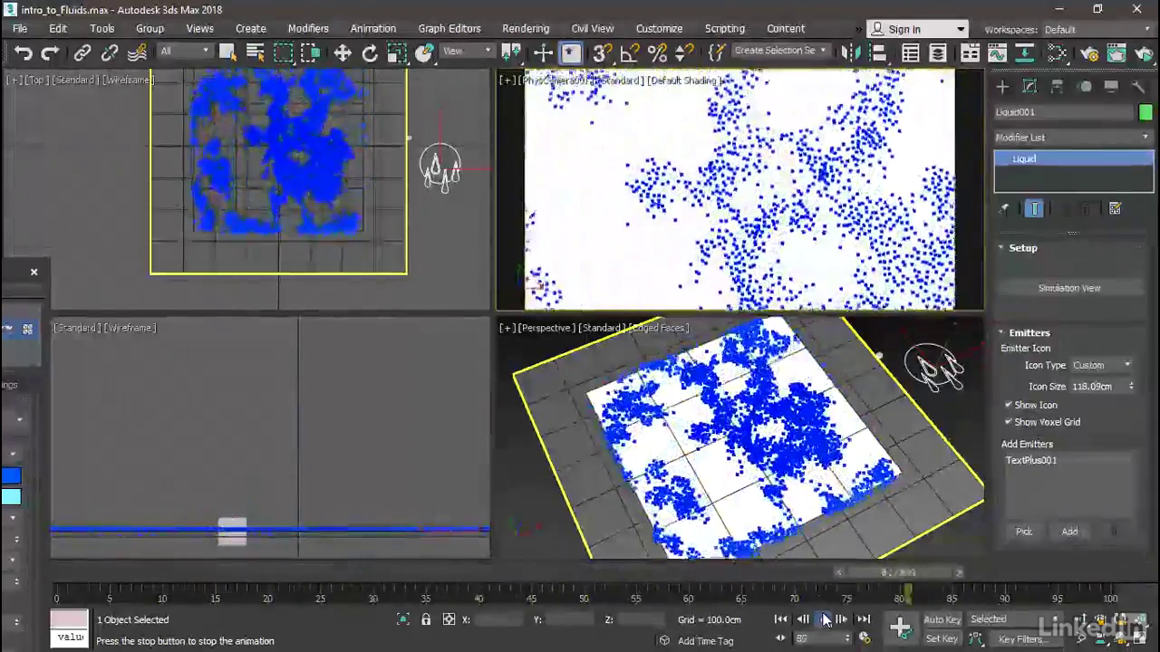
click(825, 620)
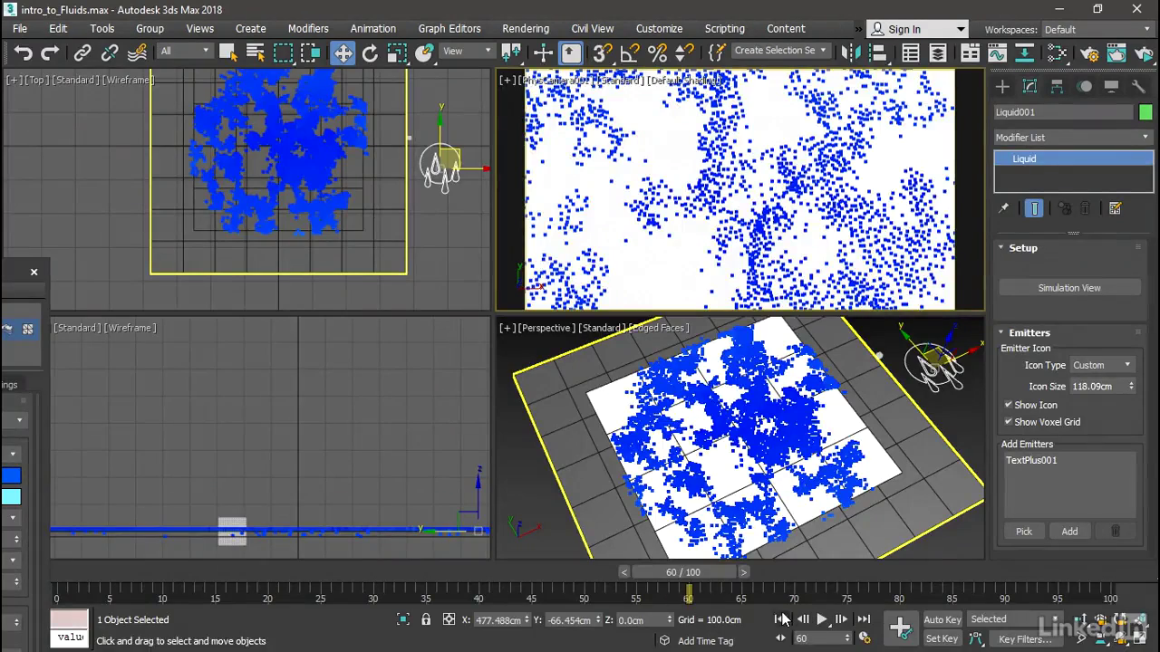
click(780, 619)
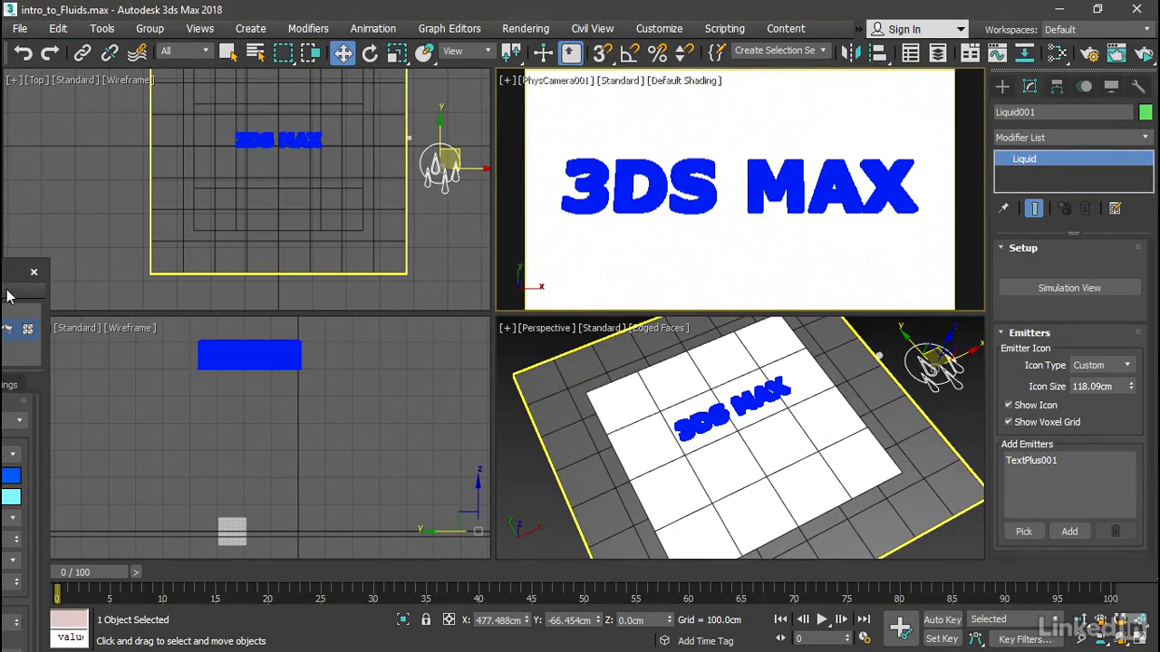
- In the solver's render settings, render the liquid as Arnold Surface with the Render Component set to Voxel
drag(12, 276, 380, 16)
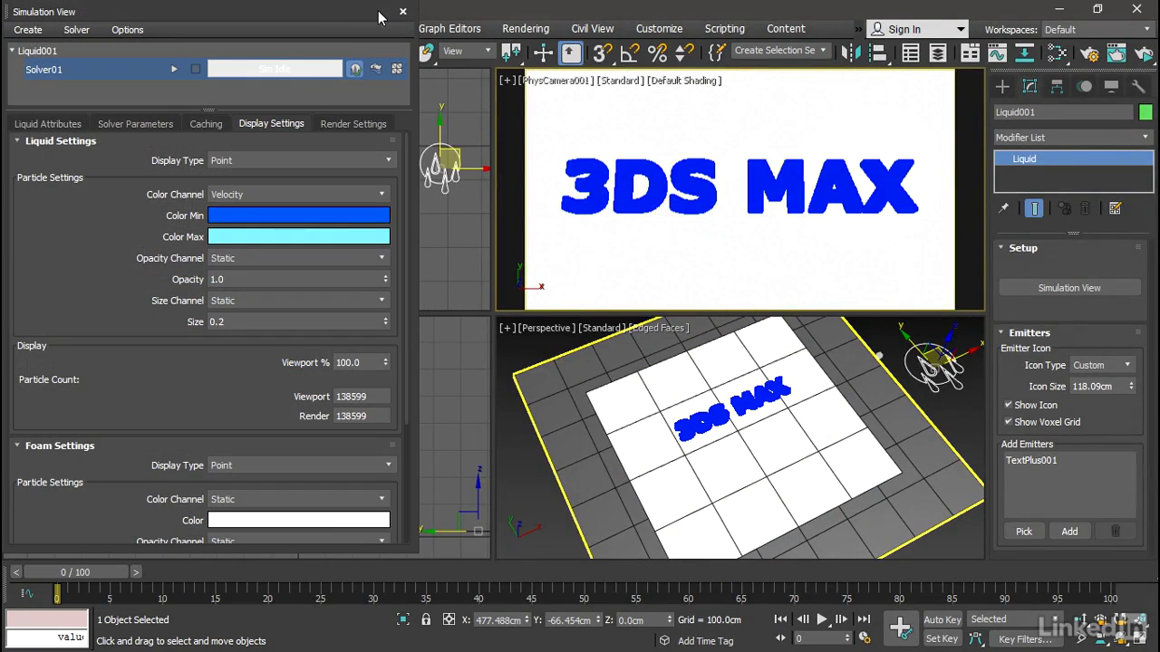
click(356, 125)
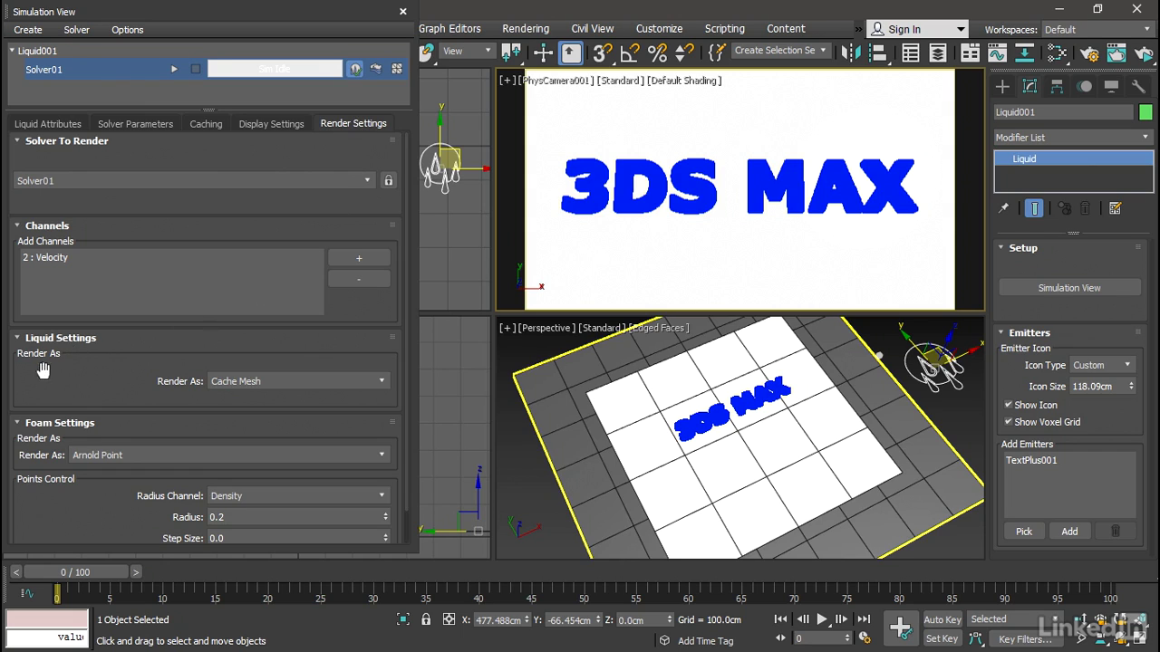
click(315, 381)
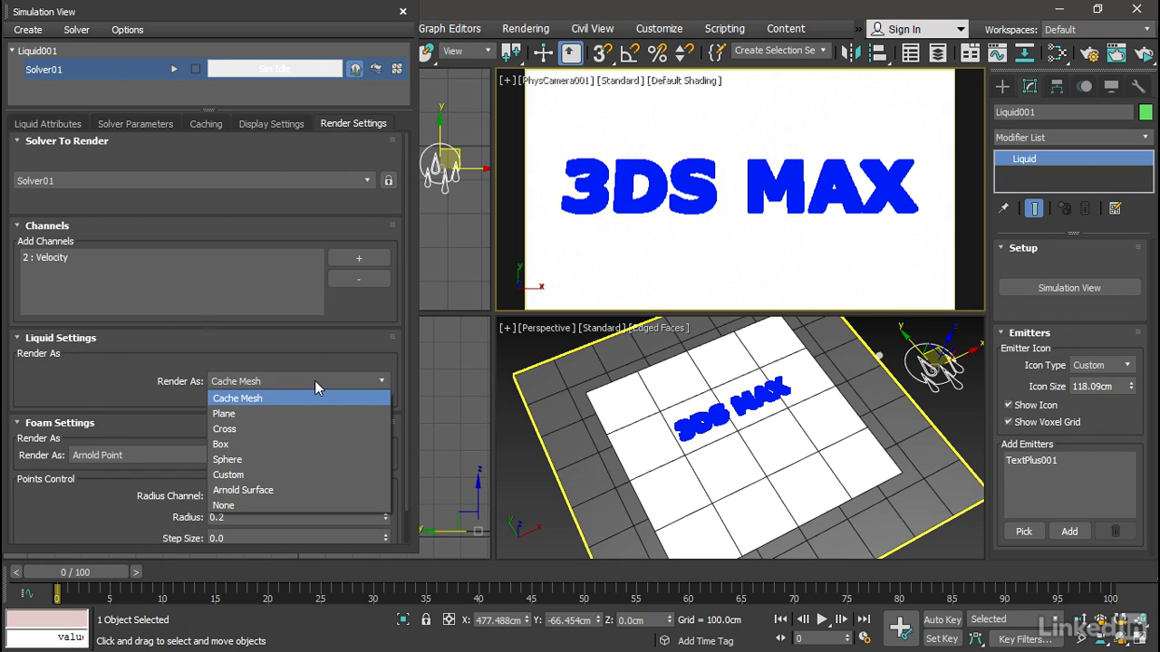
click(280, 490)
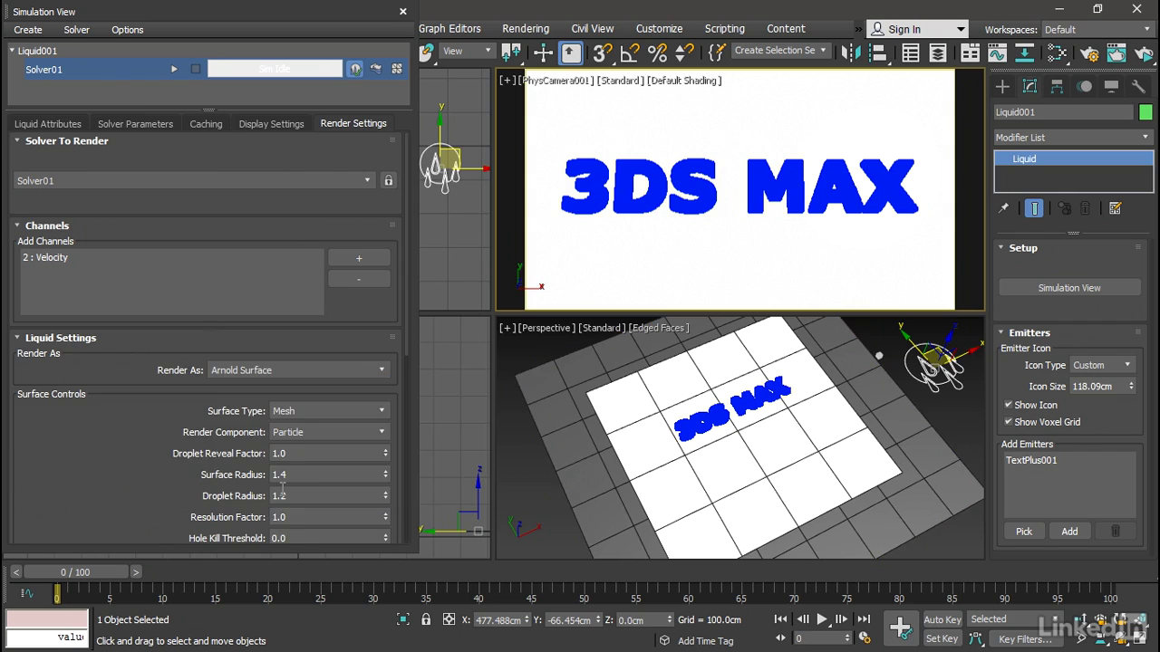
drag(406, 333, 409, 370)
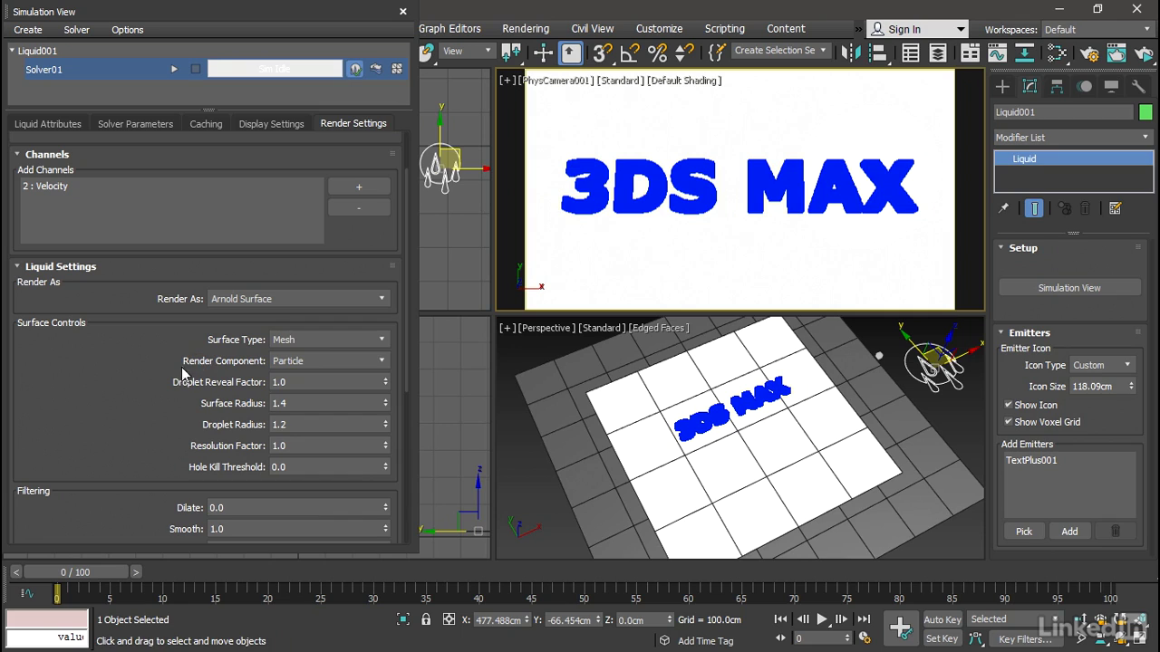
click(291, 362)
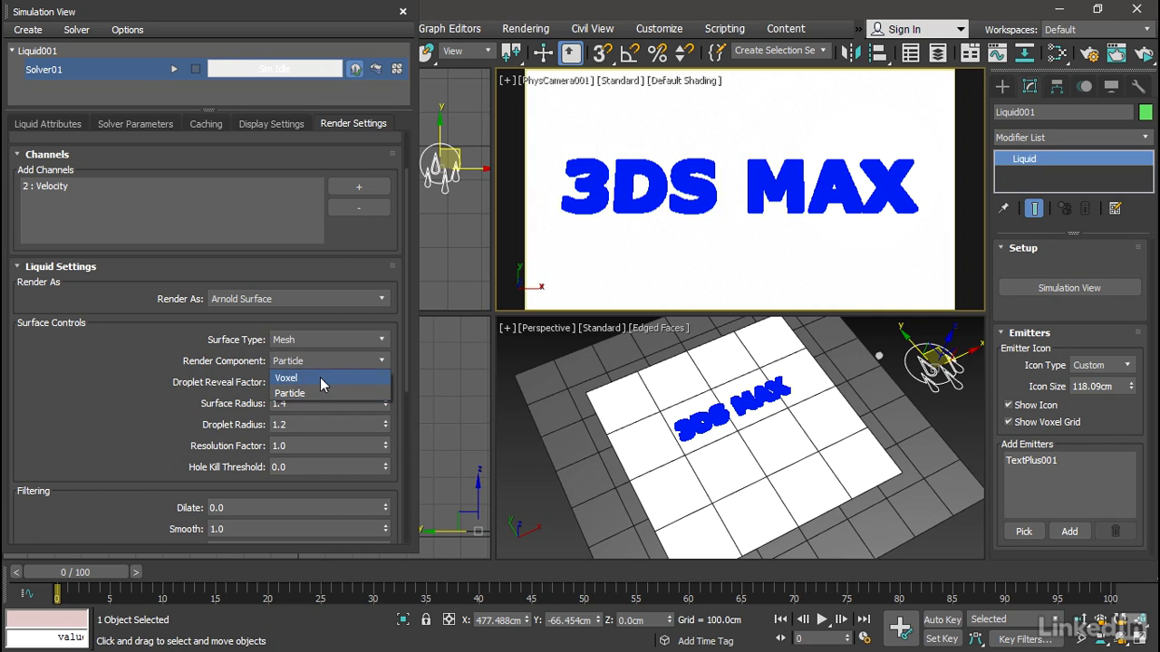
click(322, 380)
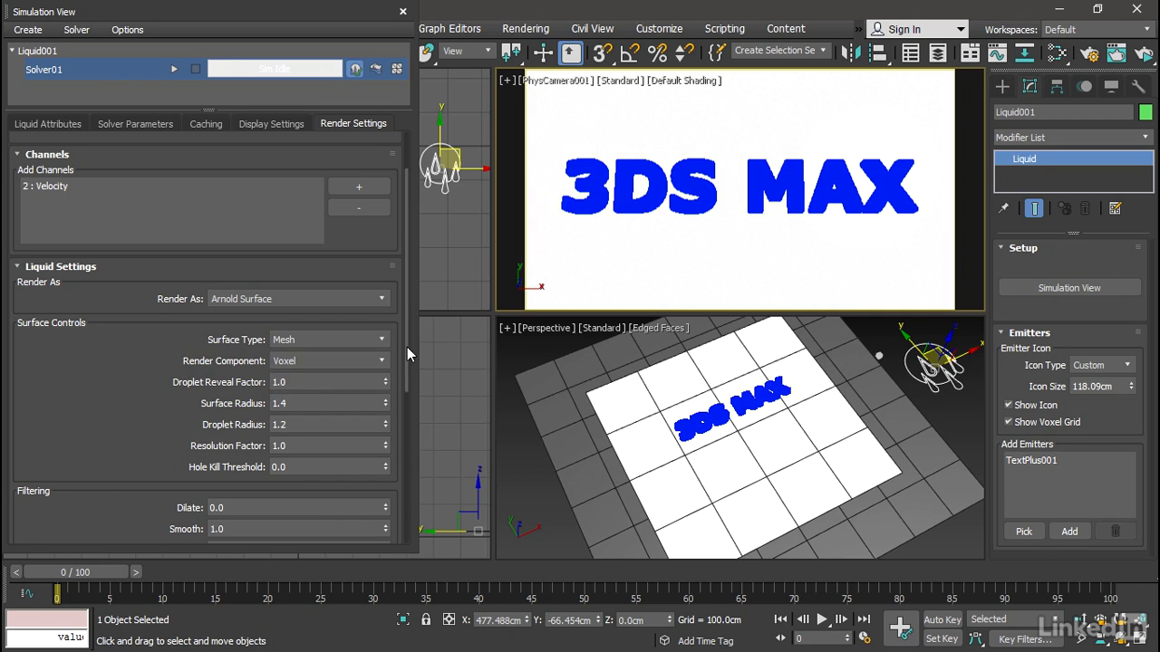
- Set the liquid's Dilate filtering to 0.01 and the foam's Render As to None, then close the Simulation View
drag(407, 347, 408, 409)
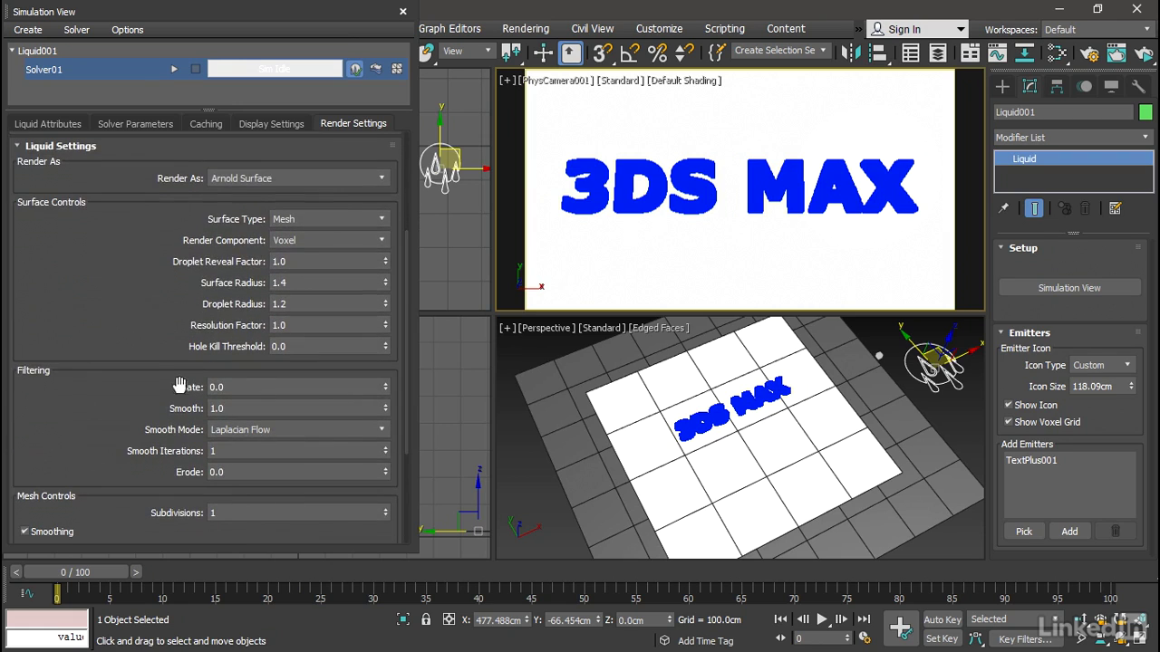
click(385, 384)
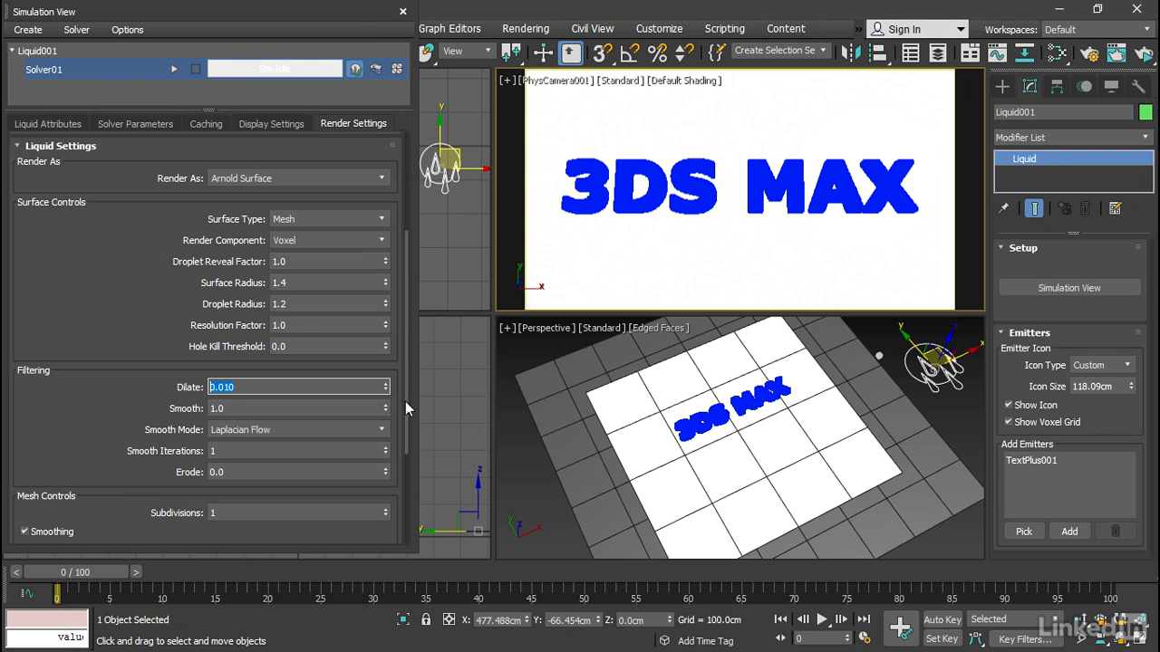
drag(406, 402, 413, 494)
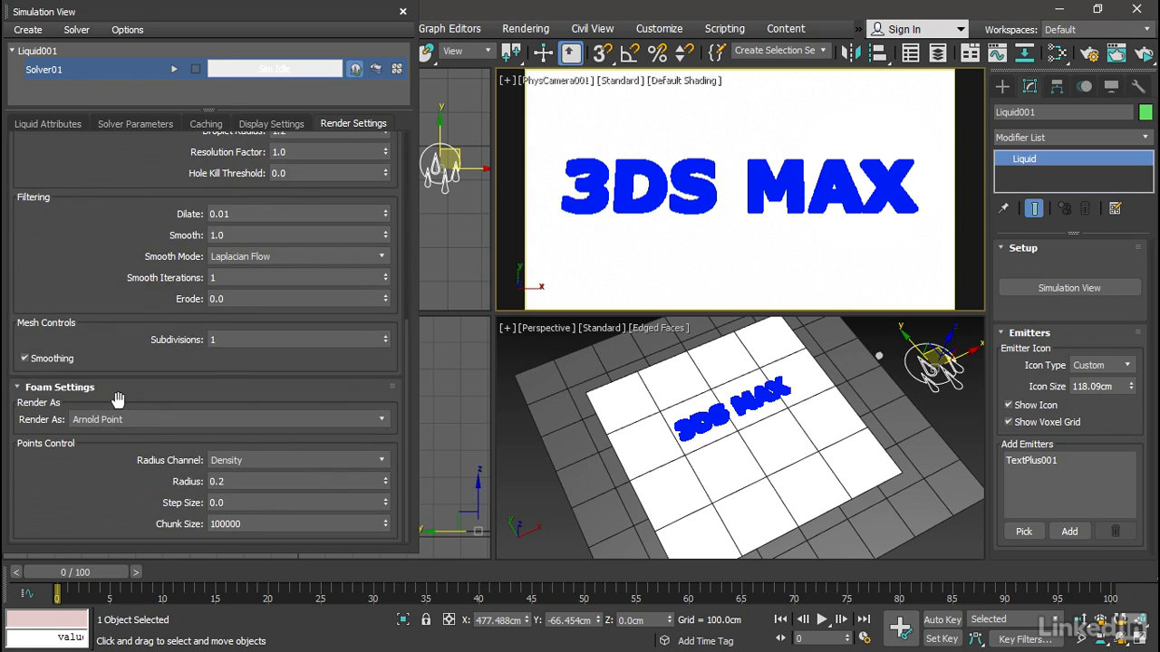
click(173, 419)
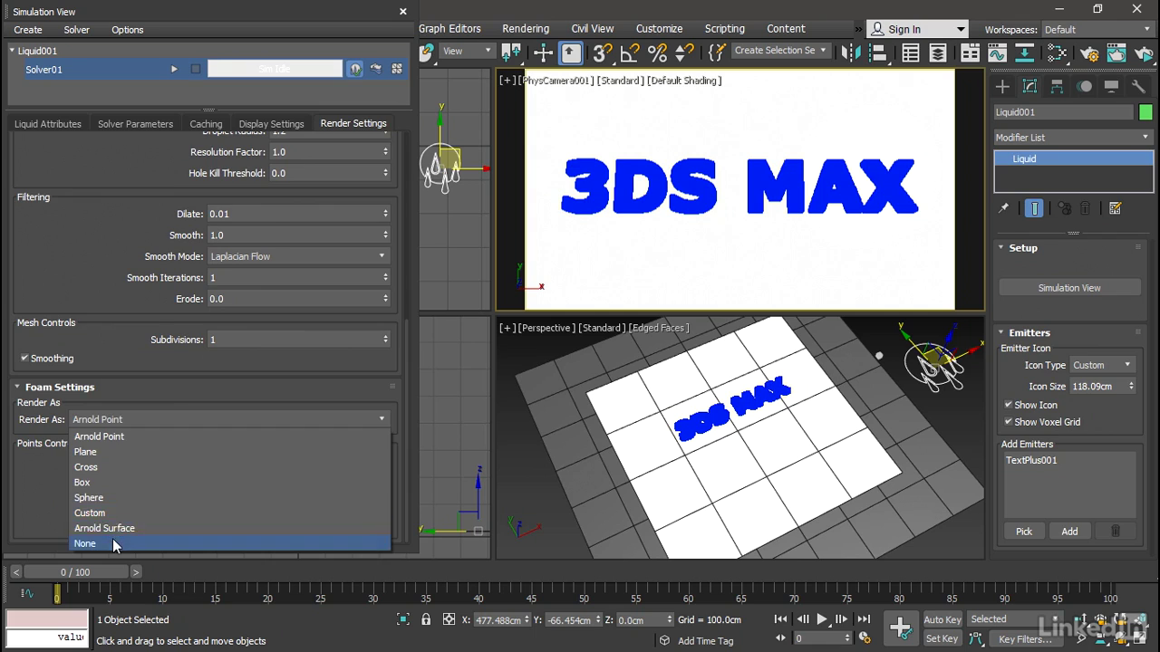
click(86, 543)
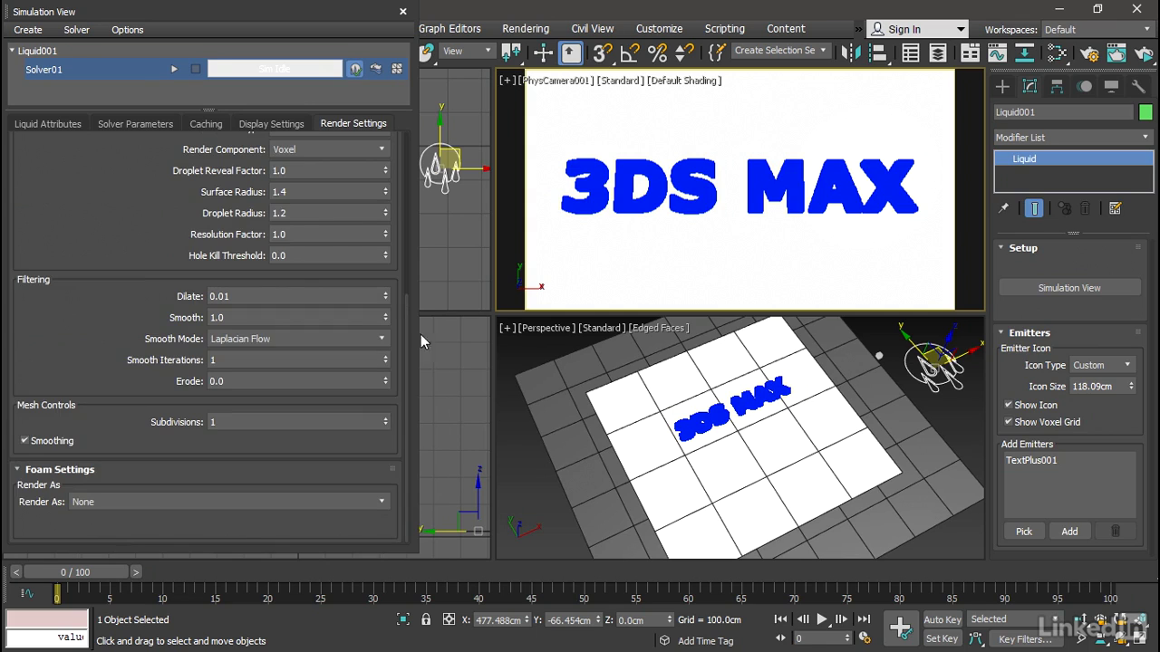
click(403, 12)
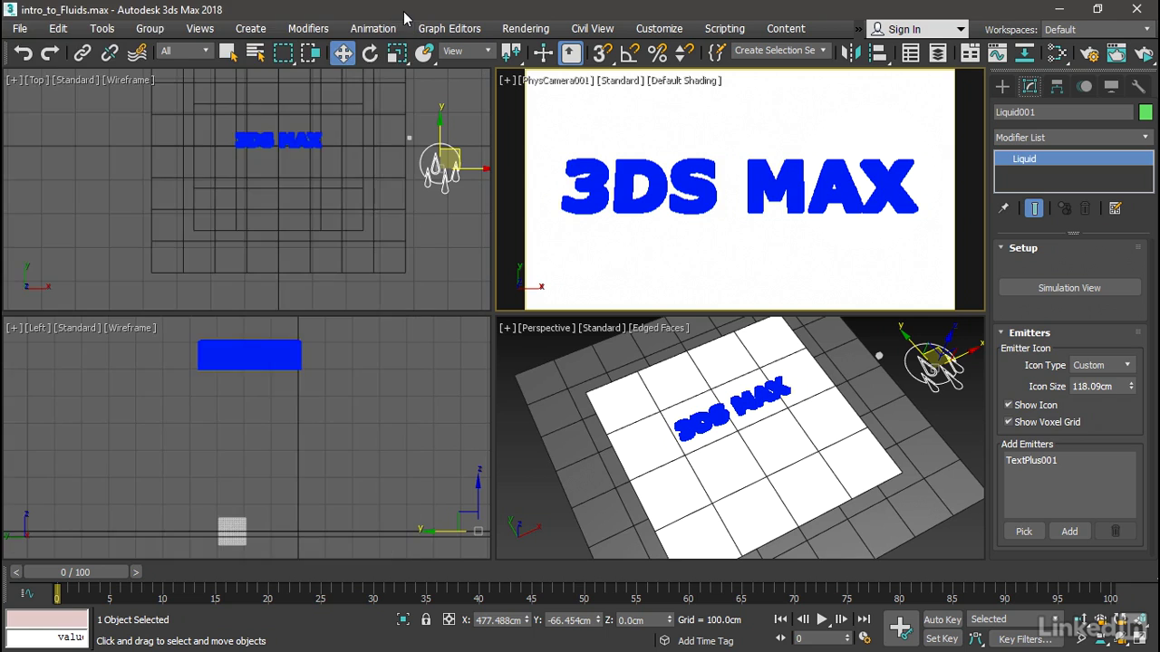
- Assign the Standard Surface material named liquid to the selected liquid object and review its specular and transmission parameters
click(1056, 56)
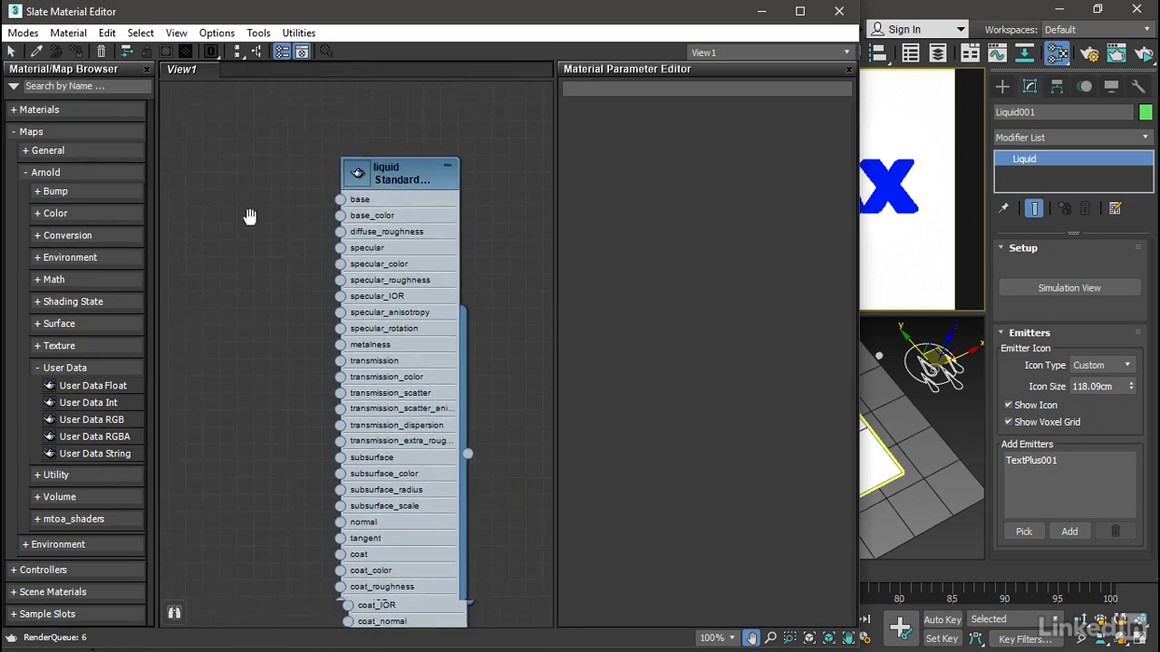
middle_drag(250, 216, 154, 203)
double_click(319, 146)
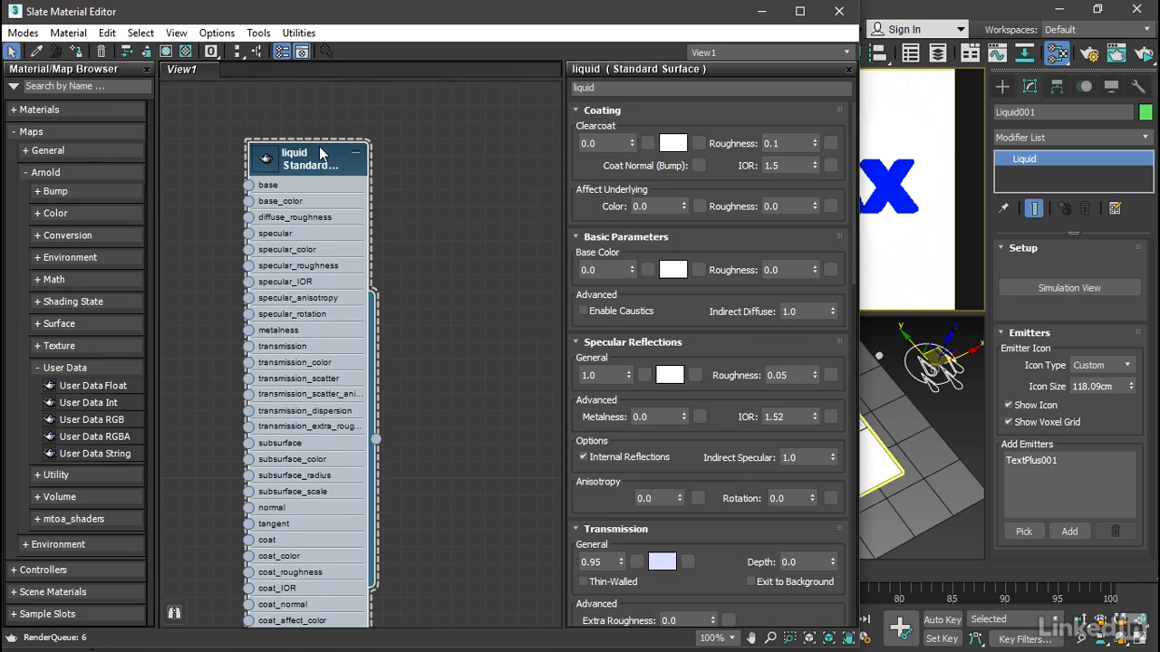
click(76, 52)
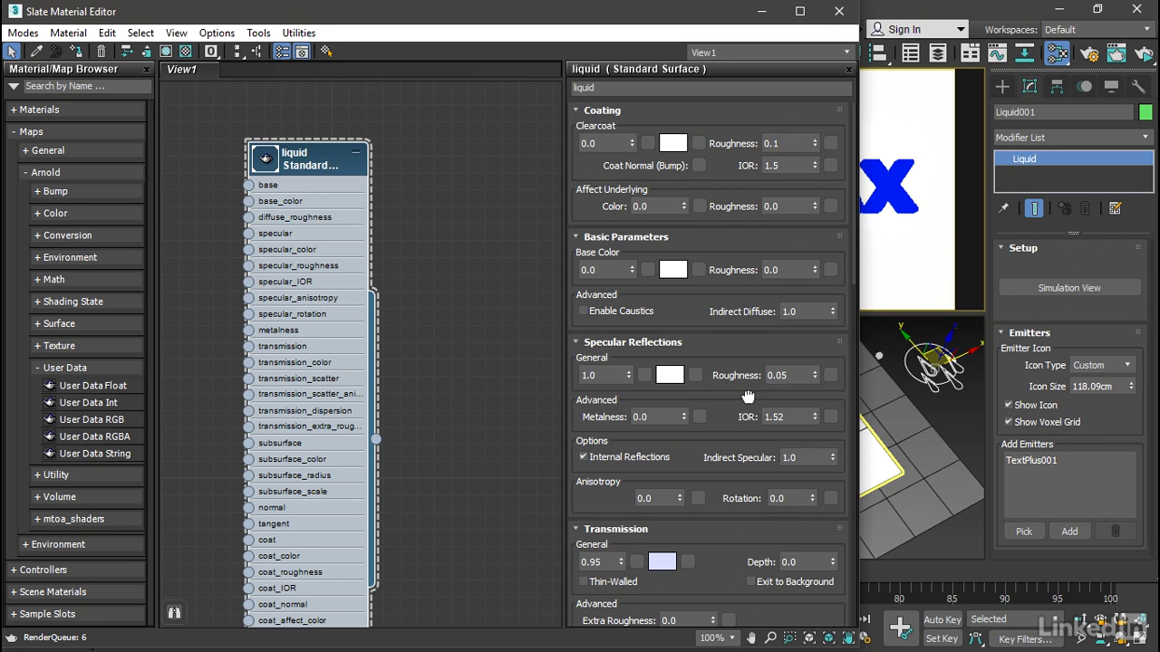
scroll(707, 380, down, 5)
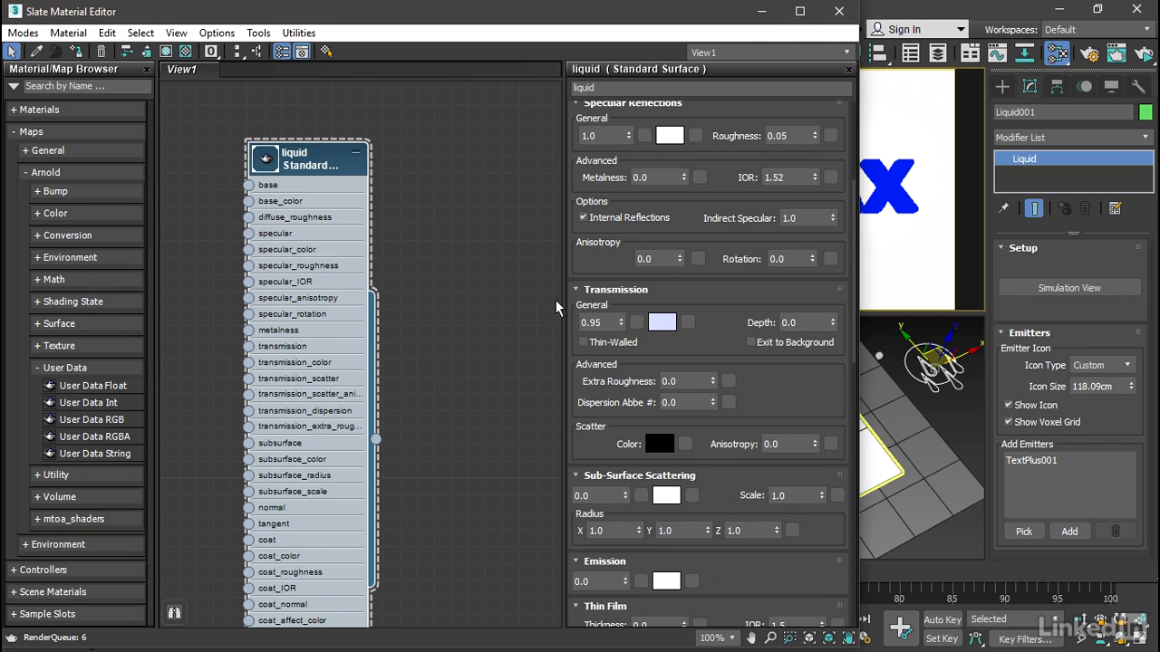
click(839, 13)
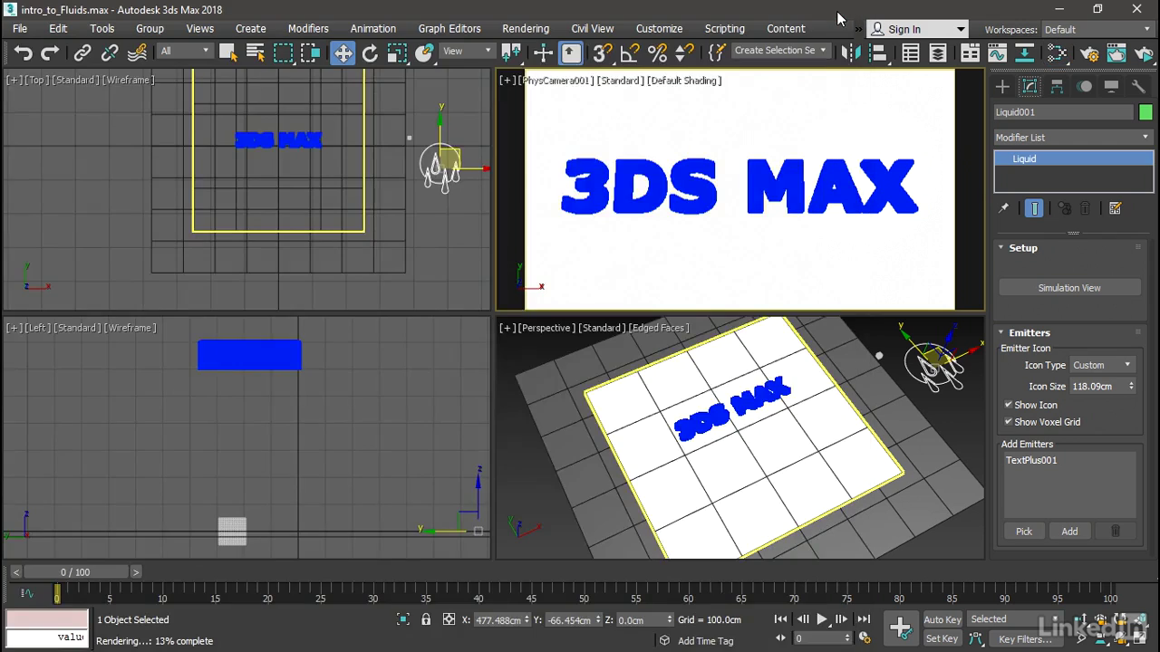
- Start an ActiveShade render of the camera view and move the timeline to frame 15 to preview the splash
click(1145, 56)
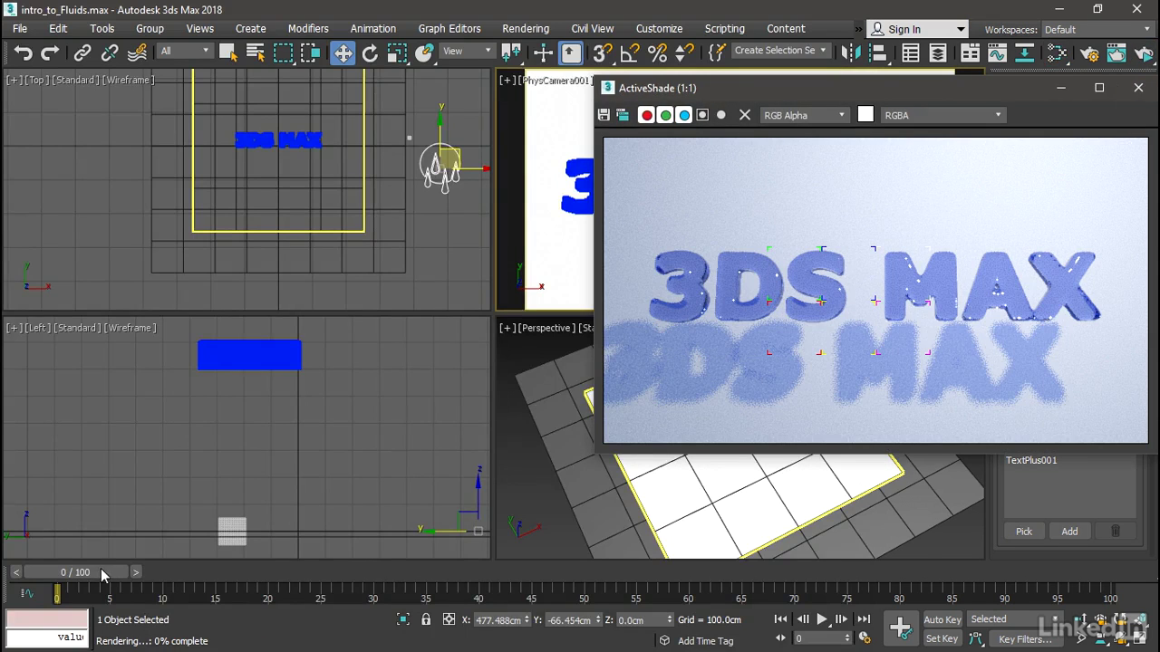
drag(102, 572, 248, 591)
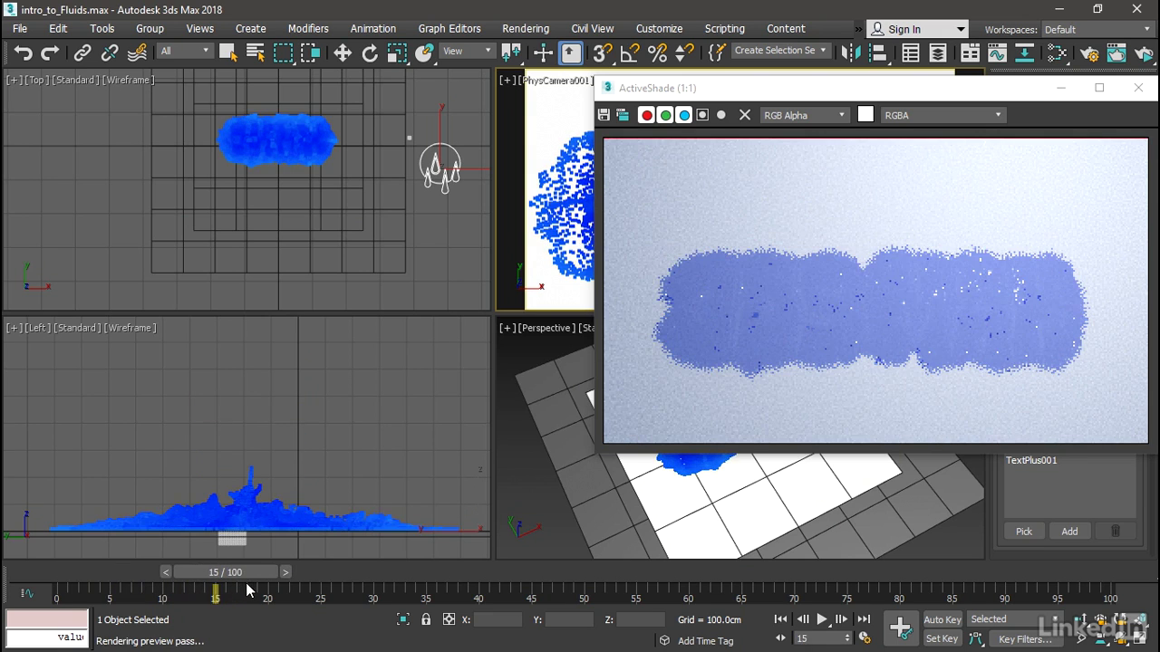
key(w)
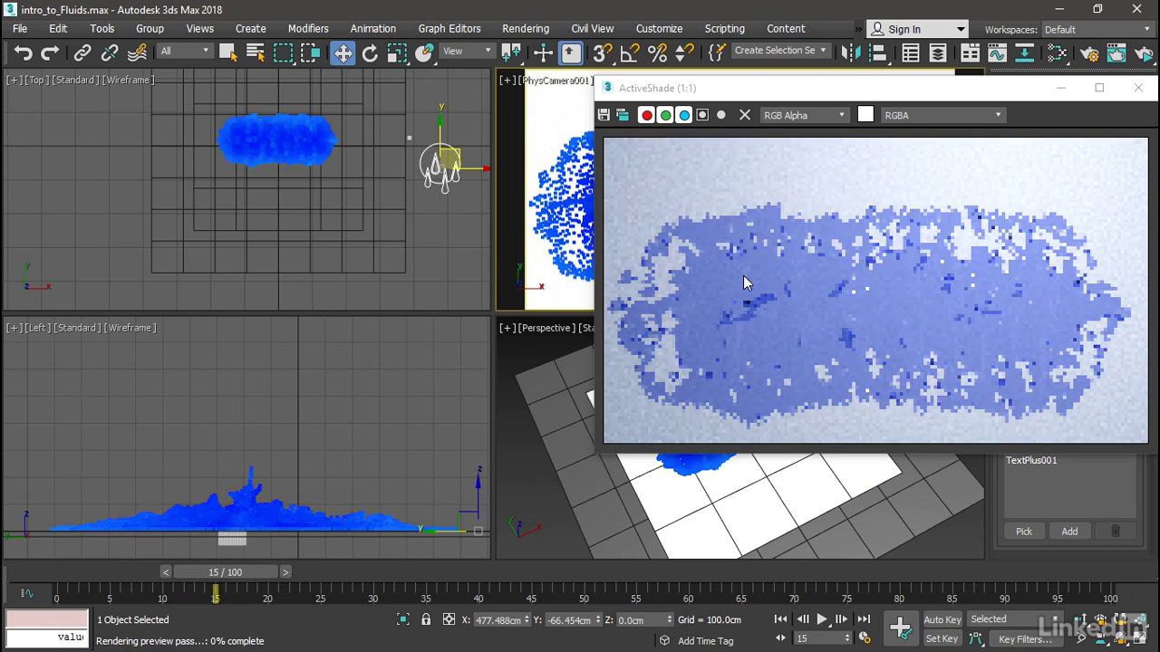